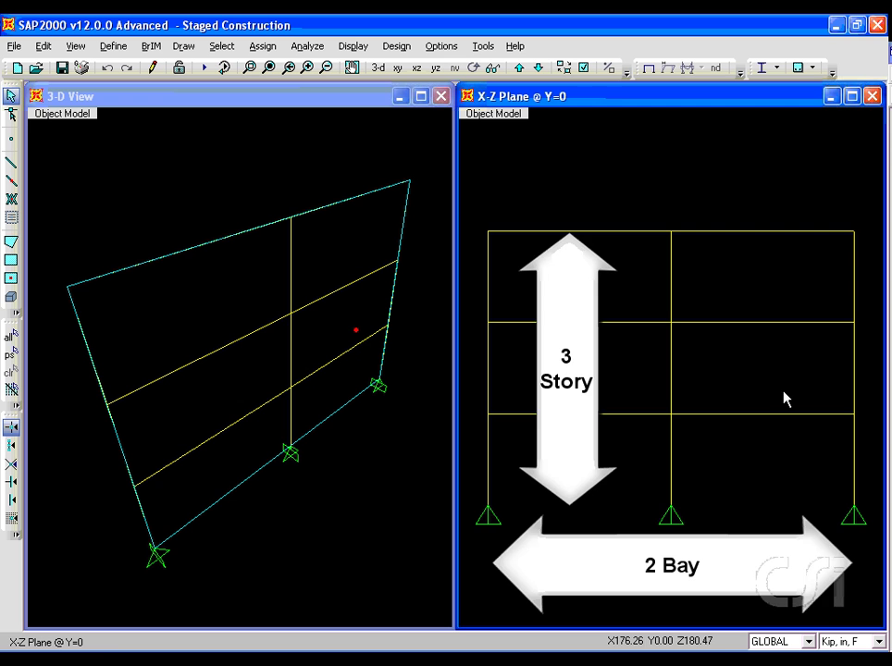
Window-select the middle ground-floor column and its pinned base joint in the X-Z view
left_click_drag(723, 476, 648, 551)
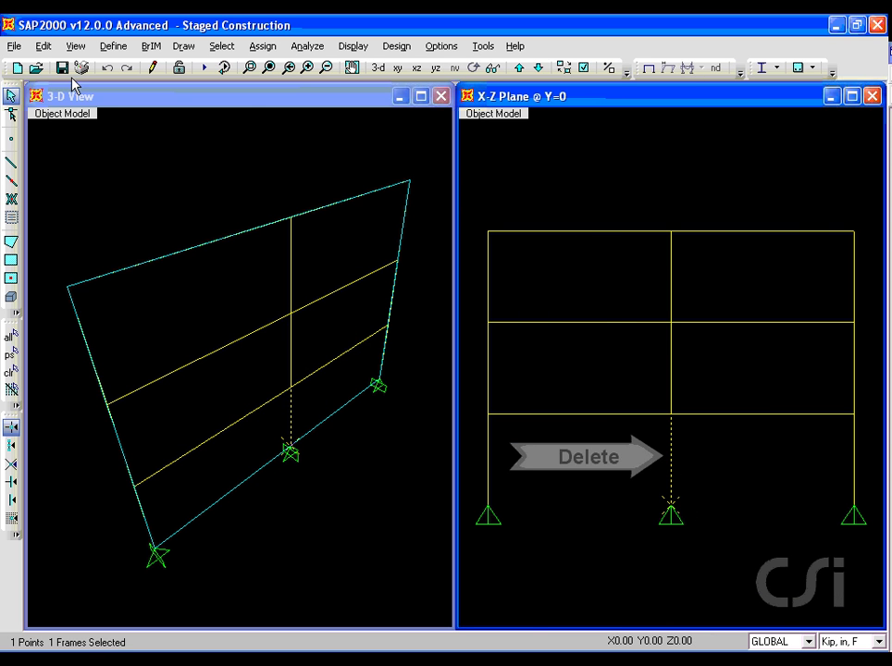
Delete the selected middle column and its base support joint
left_click(51, 50)
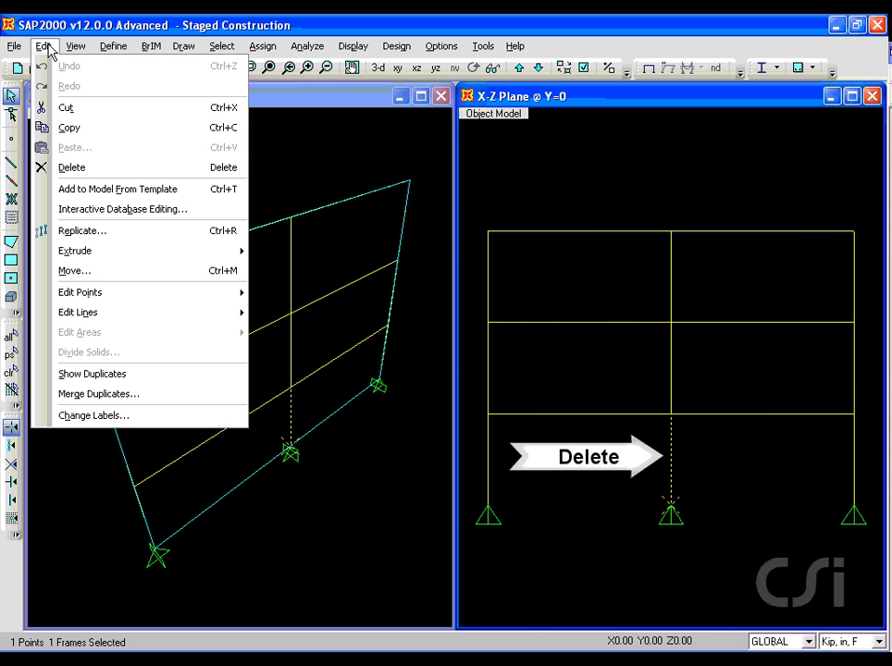
left_click(113, 173)
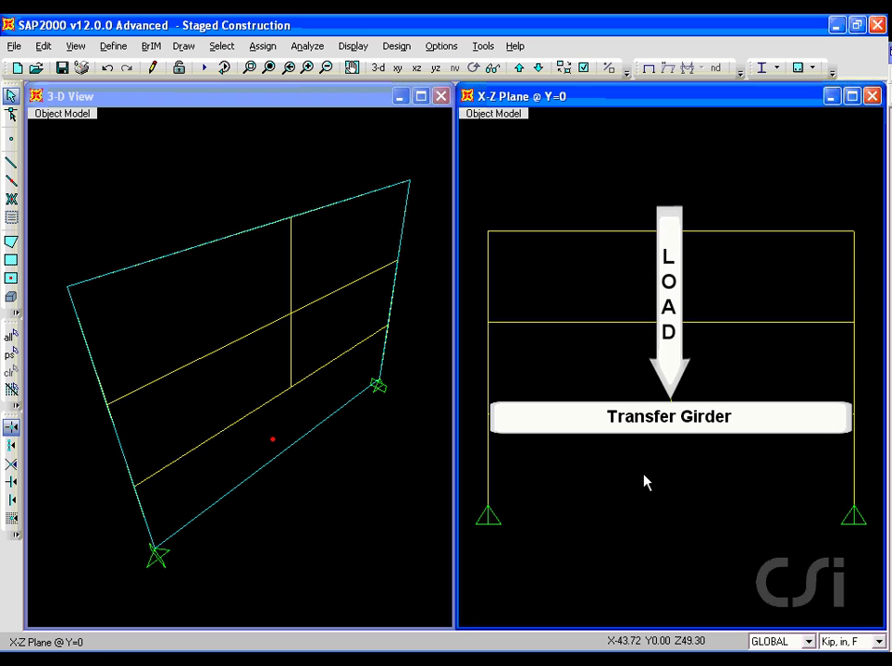
Assign both ground-floor columns and both first-floor beams to a new group STORY1
left_click(854, 474)
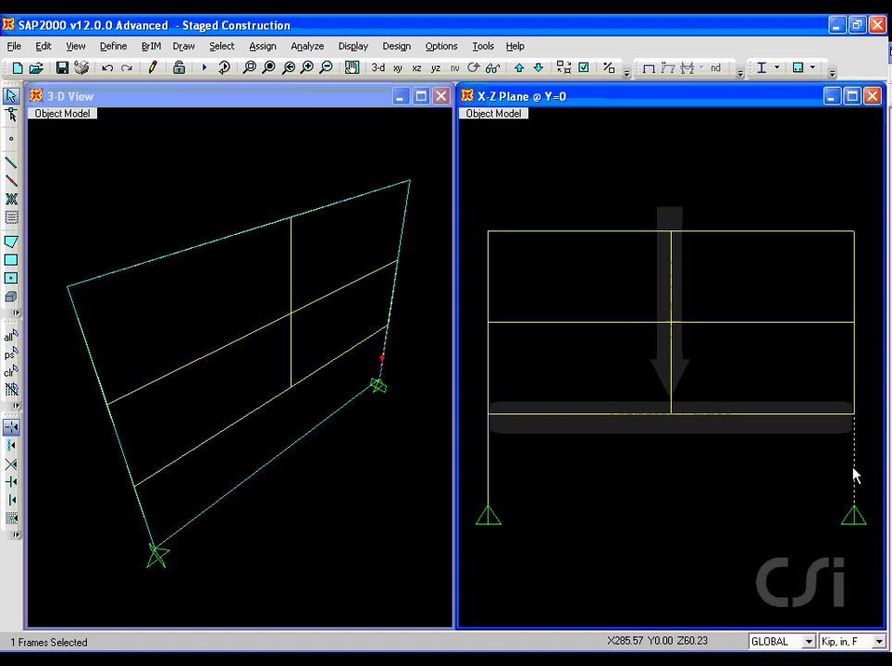
left_click(488, 461)
left_click(560, 431)
left_click(765, 437)
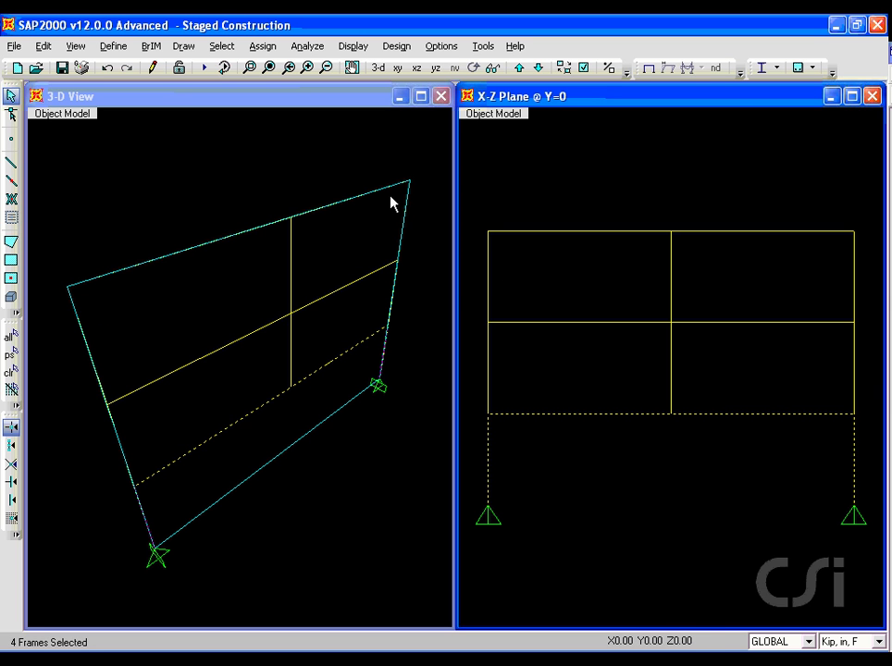
left_click(275, 49)
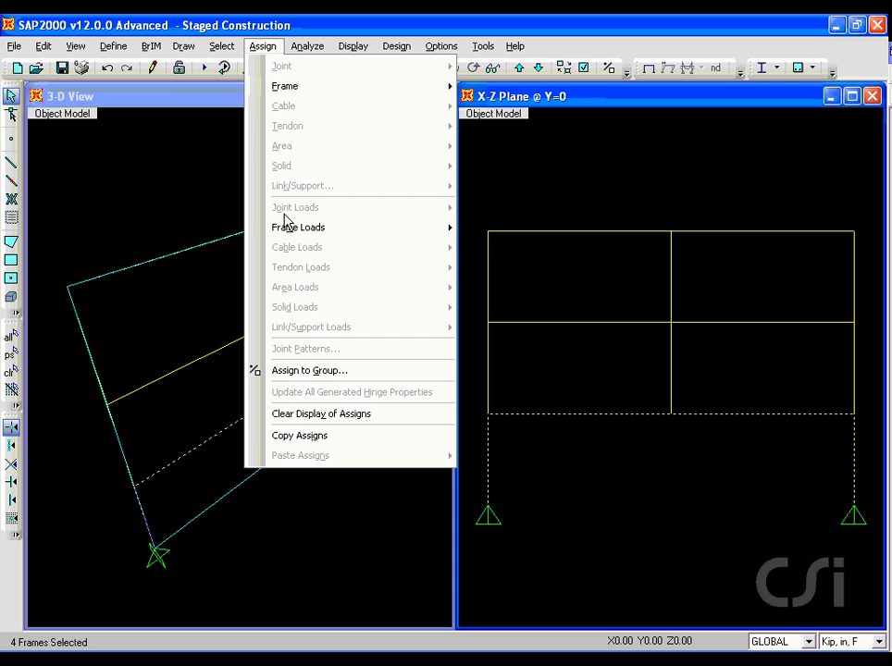
left_click(372, 372)
left_click(509, 264)
type("STORY1")
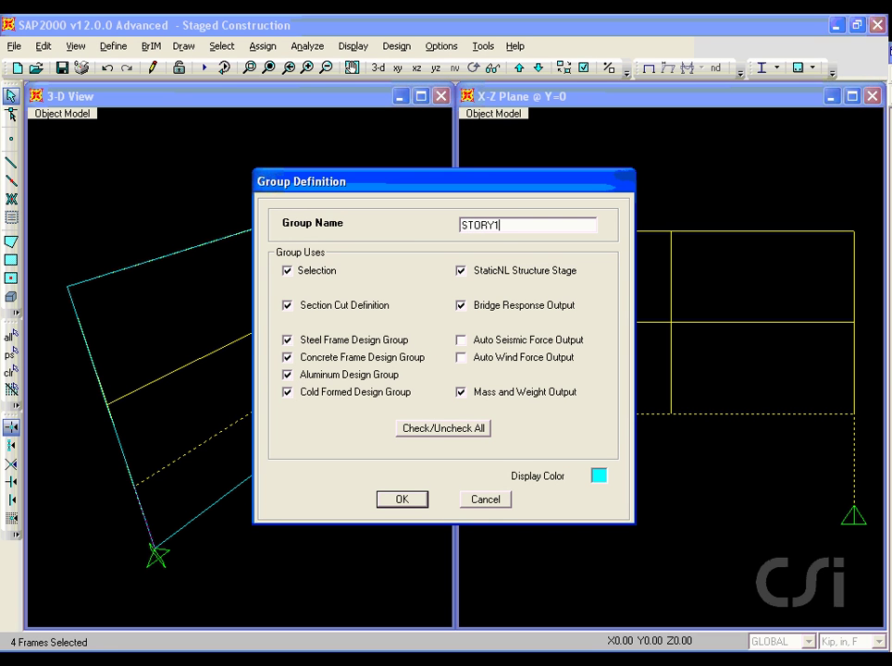
left_click(401, 500)
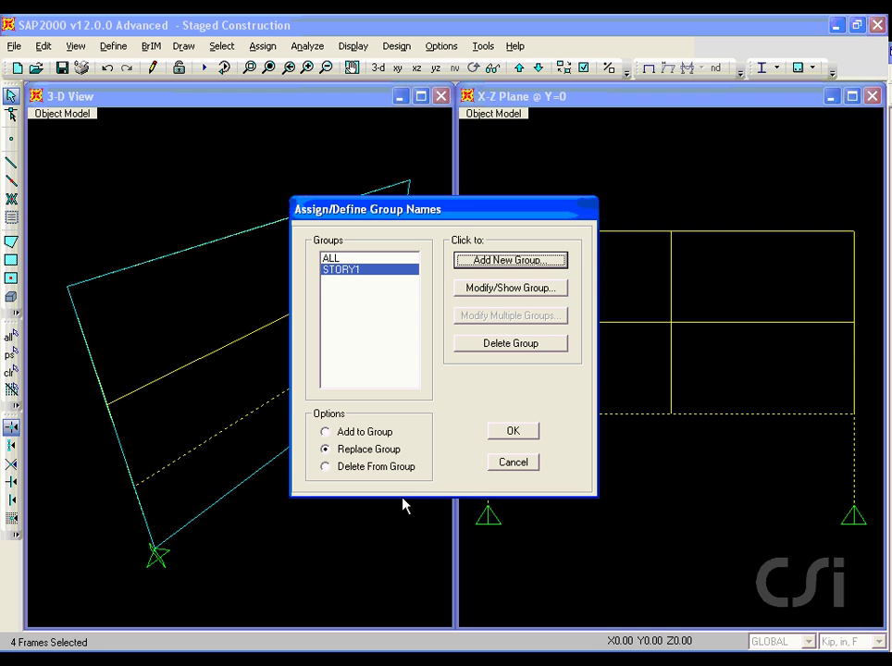
left_click(514, 434)
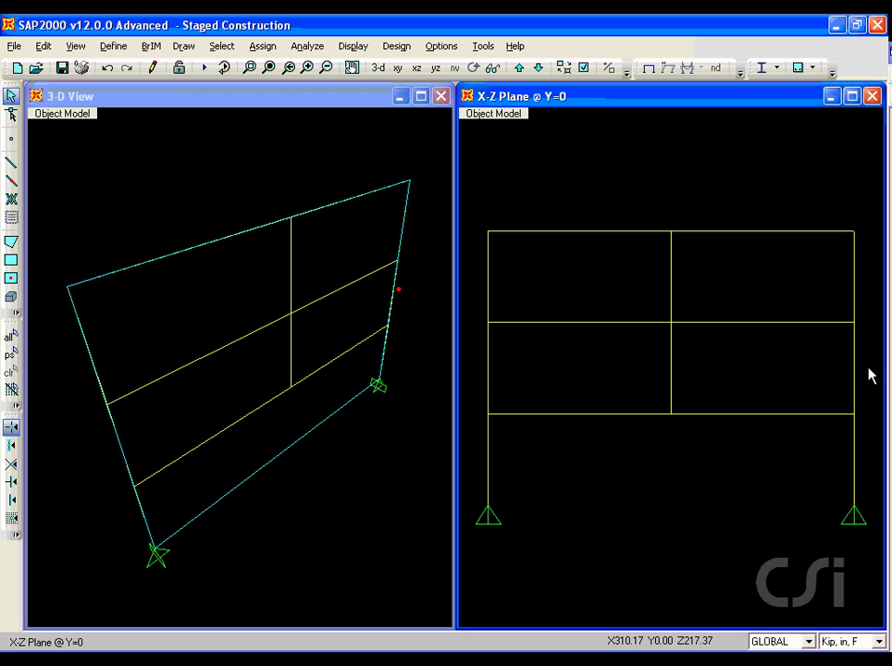
Assign the second-story columns and both second-floor beams to a new group STORY2
left_click_drag(868, 368, 483, 373)
left_click_drag(759, 316, 723, 348)
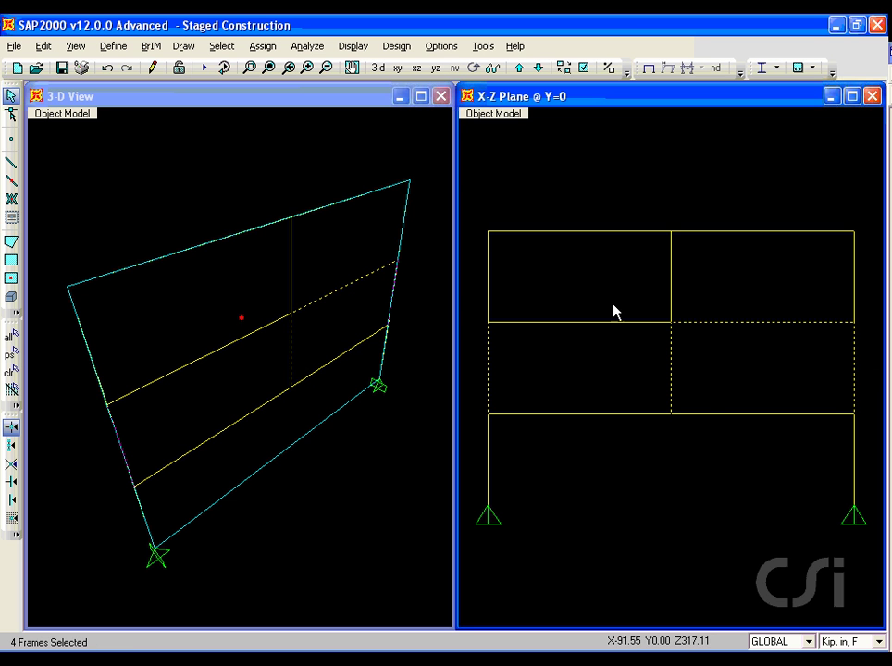
left_click_drag(613, 310, 620, 360)
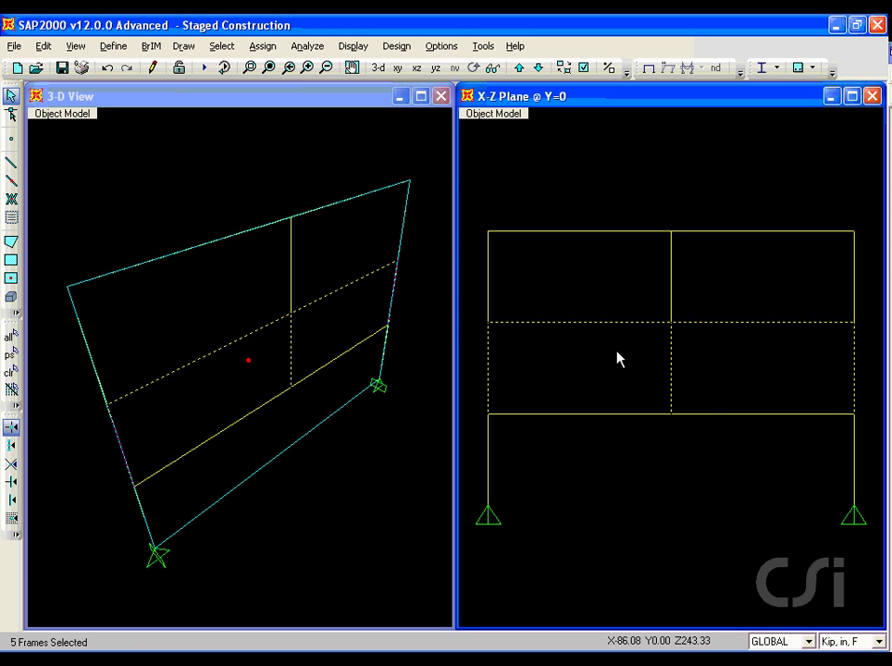
left_click(262, 45)
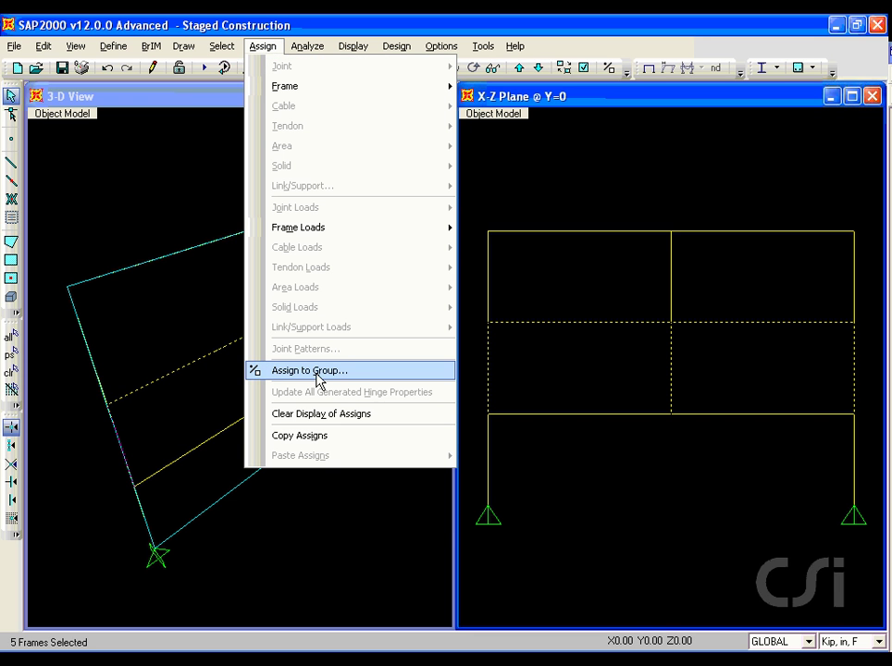
left_click(369, 373)
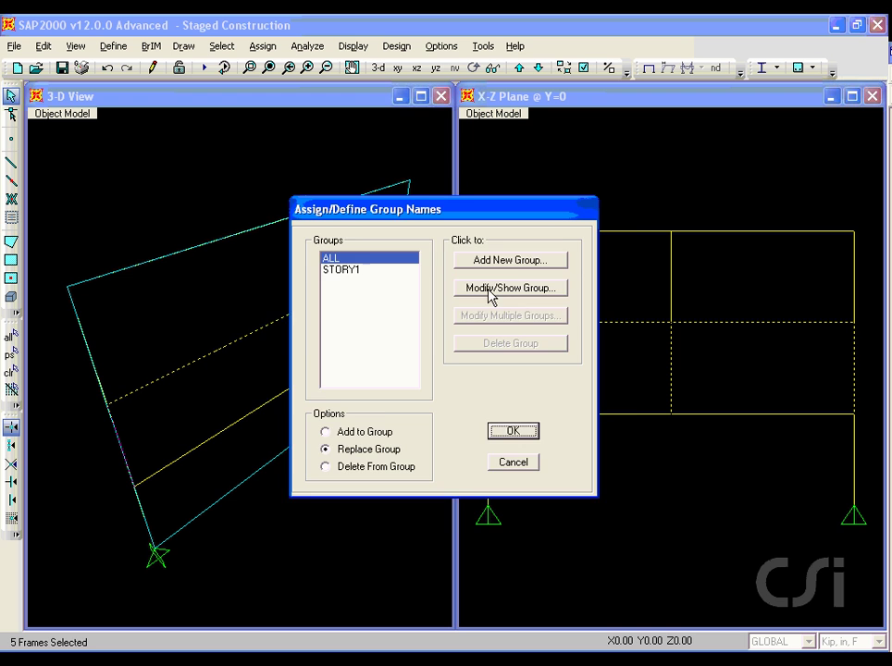
left_click(519, 262)
double_click(516, 224)
type("STORY2")
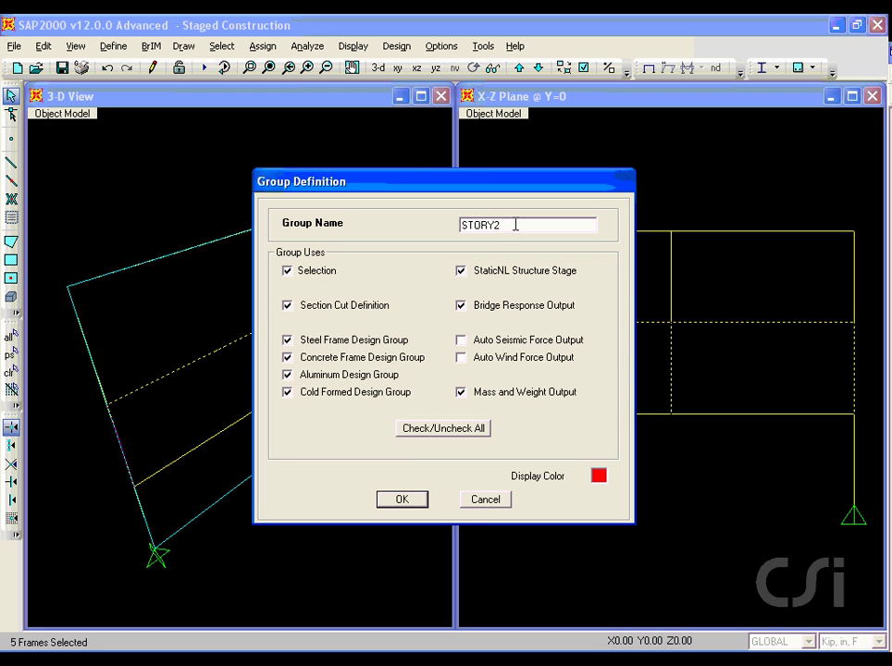
left_click(407, 501)
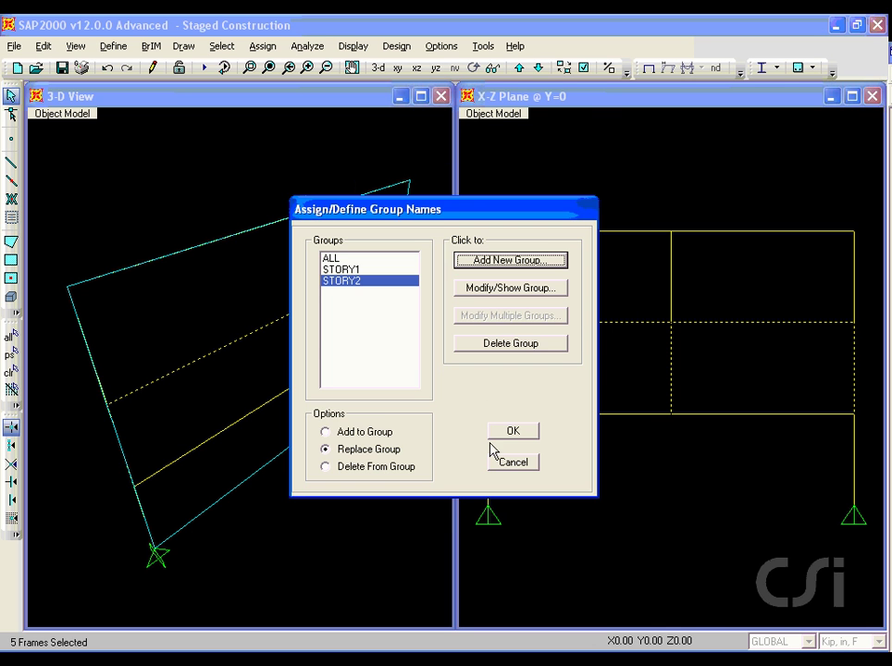
left_click(512, 435)
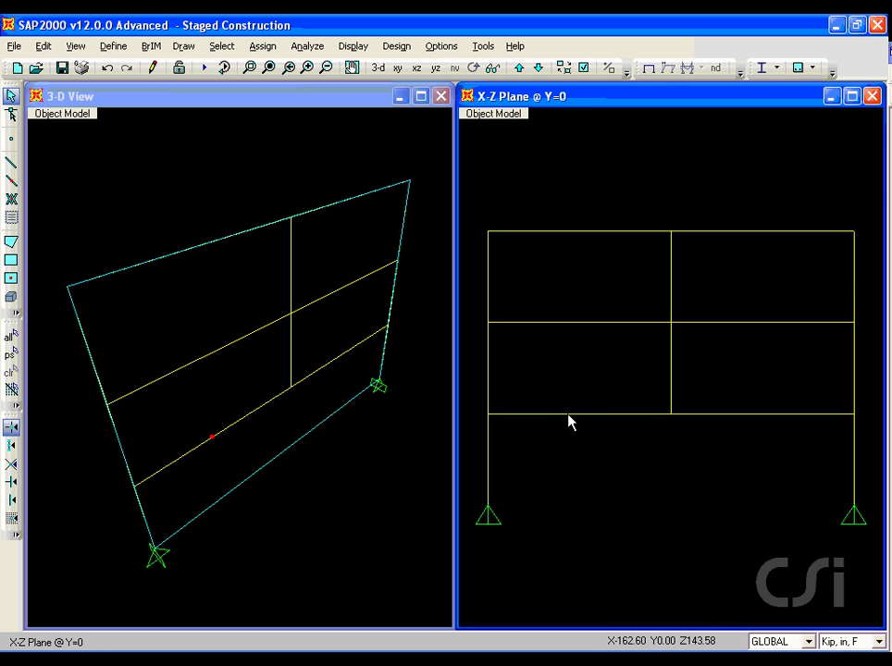
Assign the third-story columns and both roof beams to a new group STORY3
left_click_drag(864, 264, 488, 294)
left_click_drag(616, 209, 588, 255)
left_click_drag(752, 209, 683, 256)
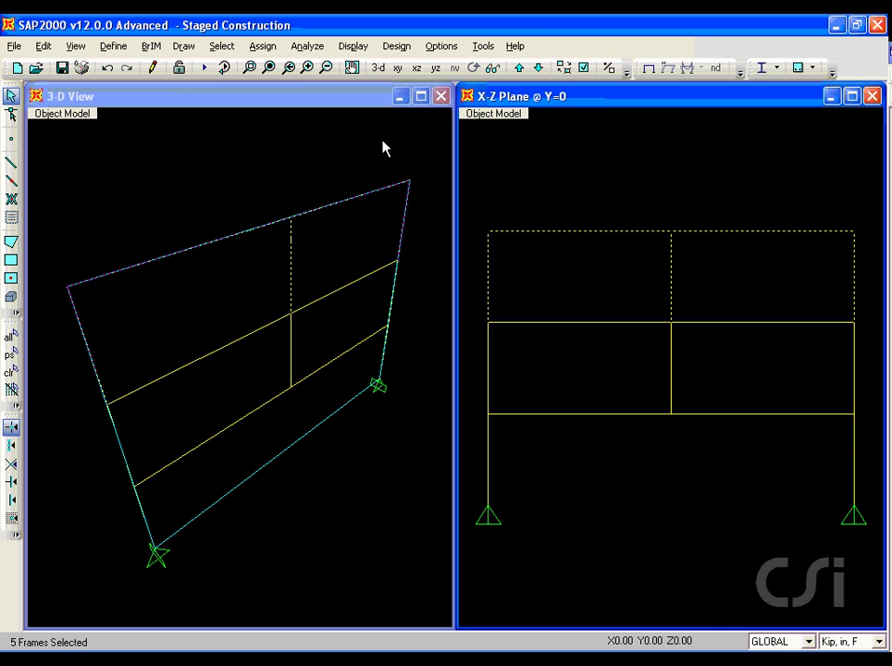
left_click(262, 45)
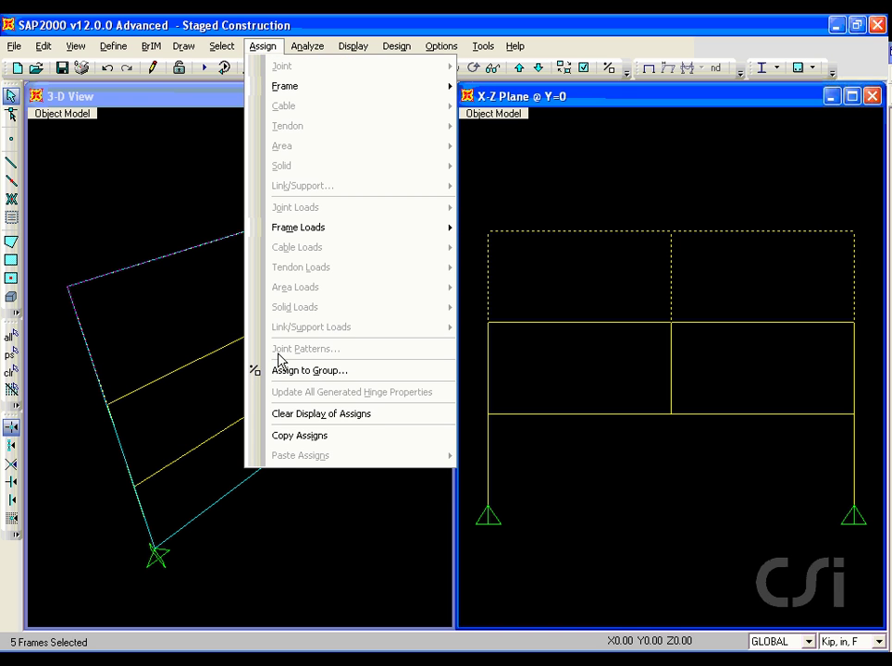
left_click(341, 371)
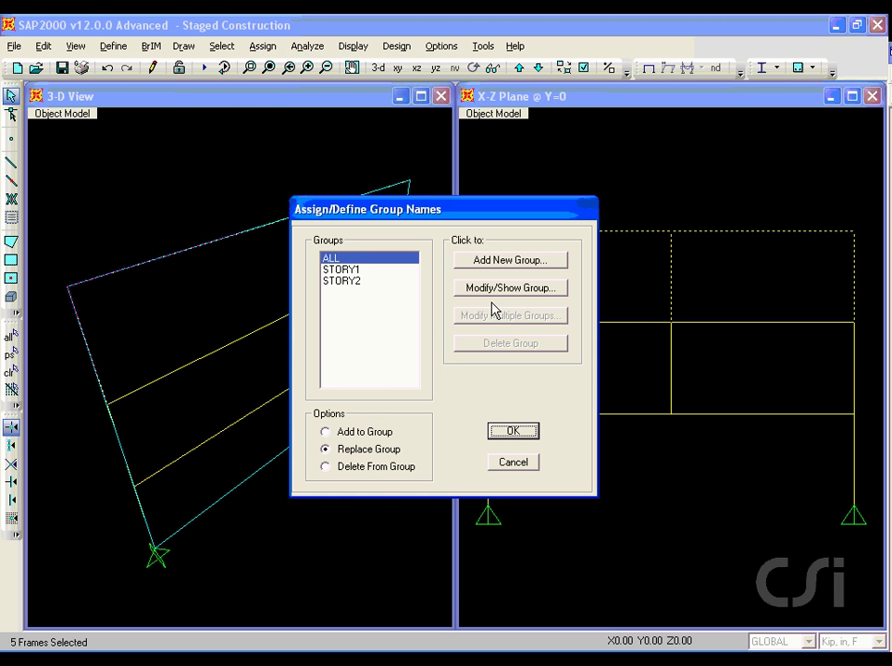
left_click(524, 263)
double_click(520, 224)
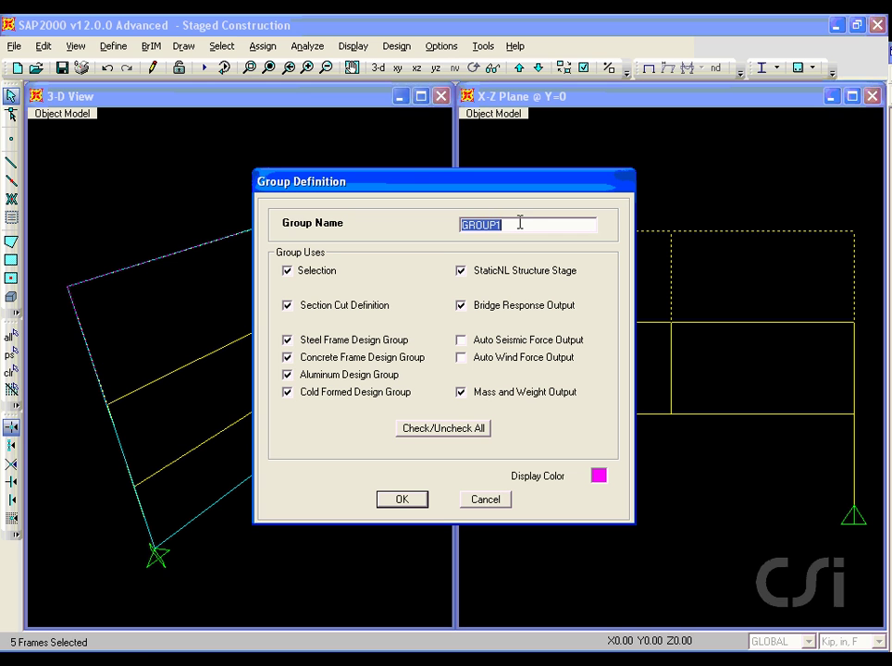
type("STORY3")
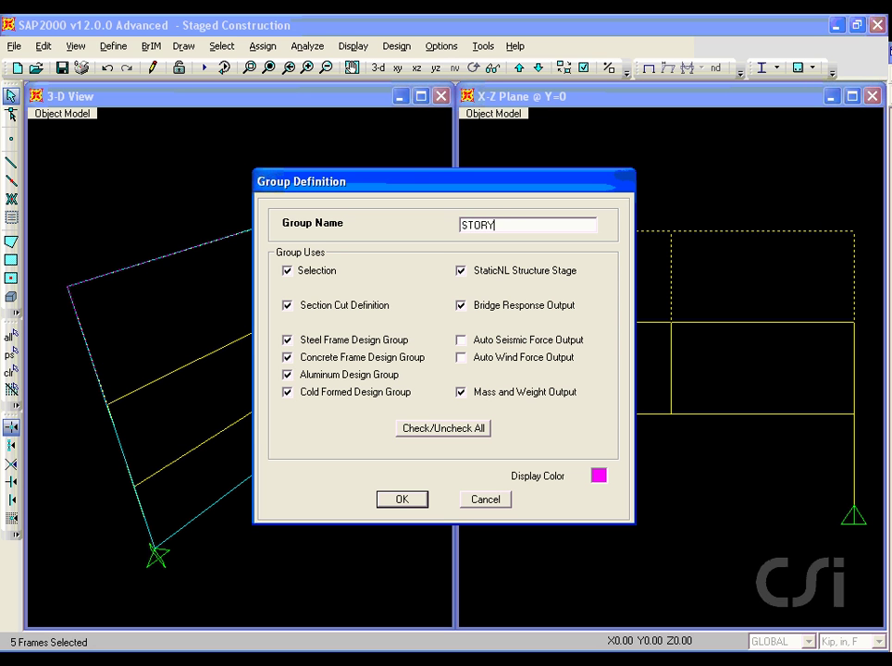
left_click(402, 502)
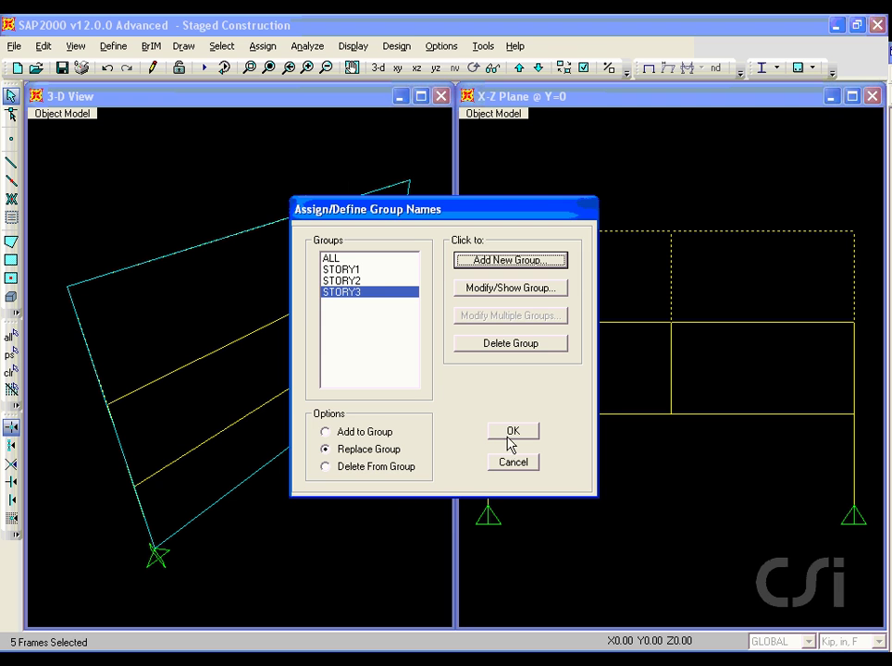
left_click(513, 434)
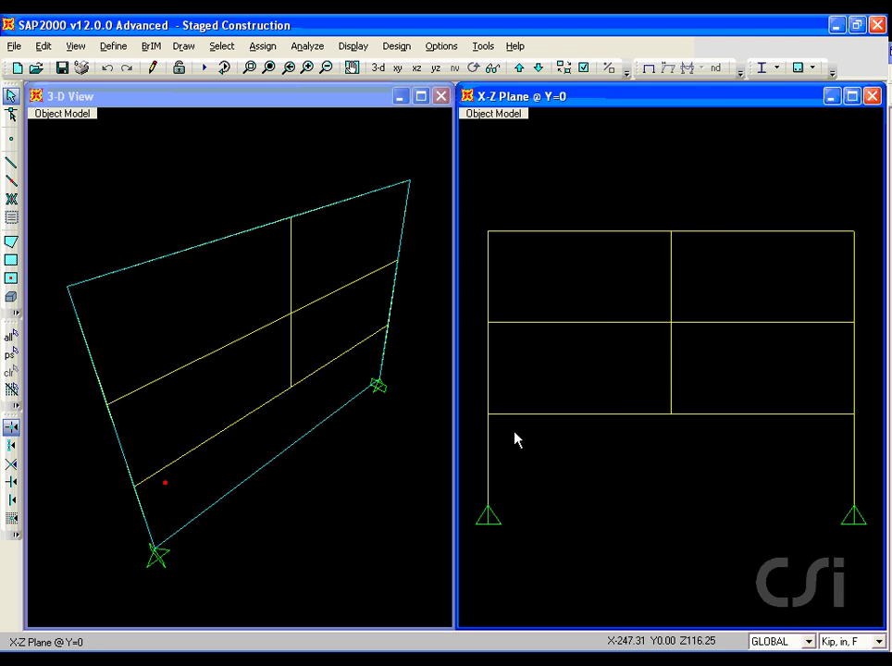
Verify the DEAD load pattern keeps Self Weight Multiplier 1 and close Load Patterns
left_click(114, 47)
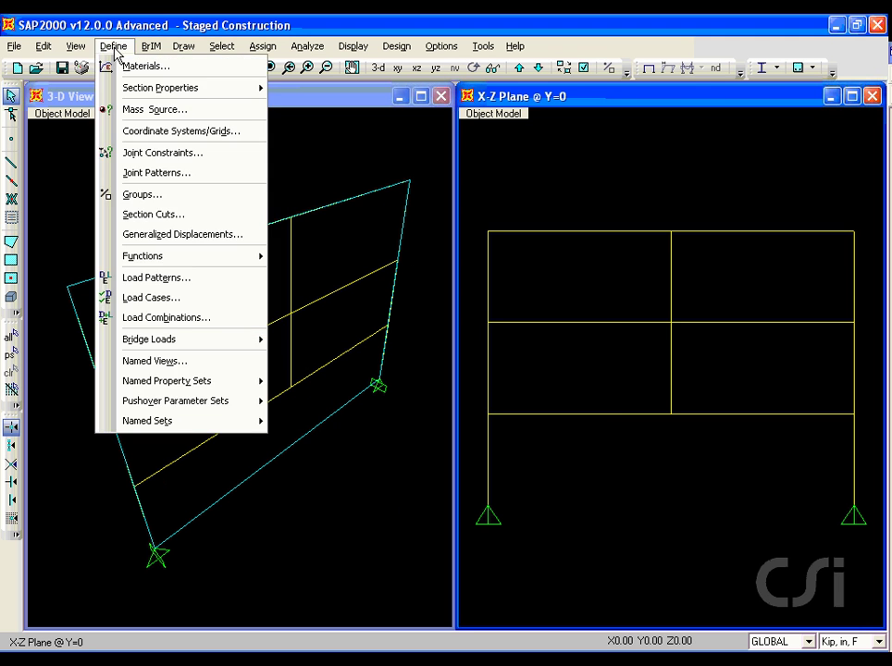
left_click(157, 277)
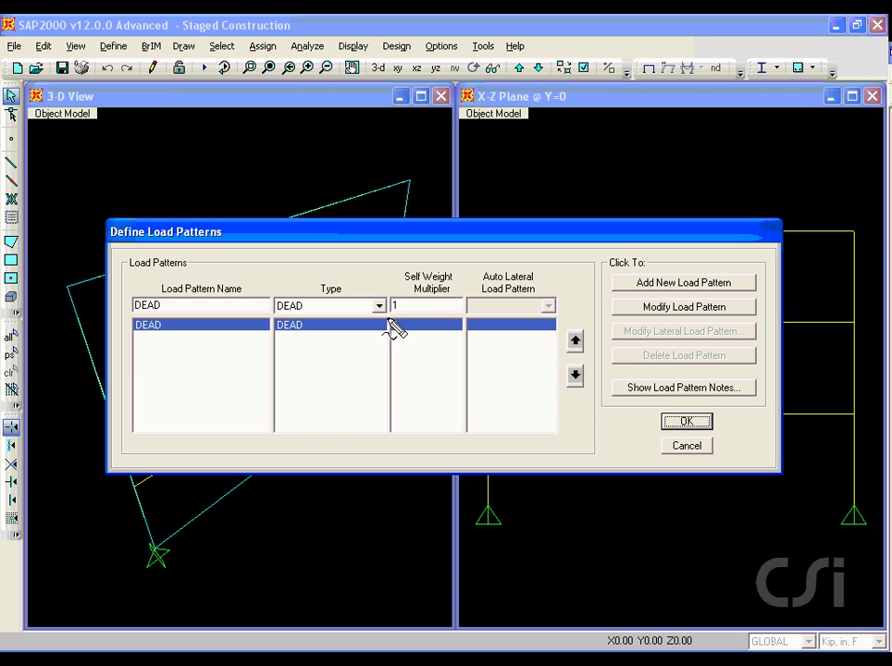
mouse_move(387, 317)
left_mouse_down()
mouse_move(460, 301)
mouse_move(469, 280)
mouse_move(442, 255)
mouse_move(411, 263)
mouse_move(392, 307)
left_mouse_up()
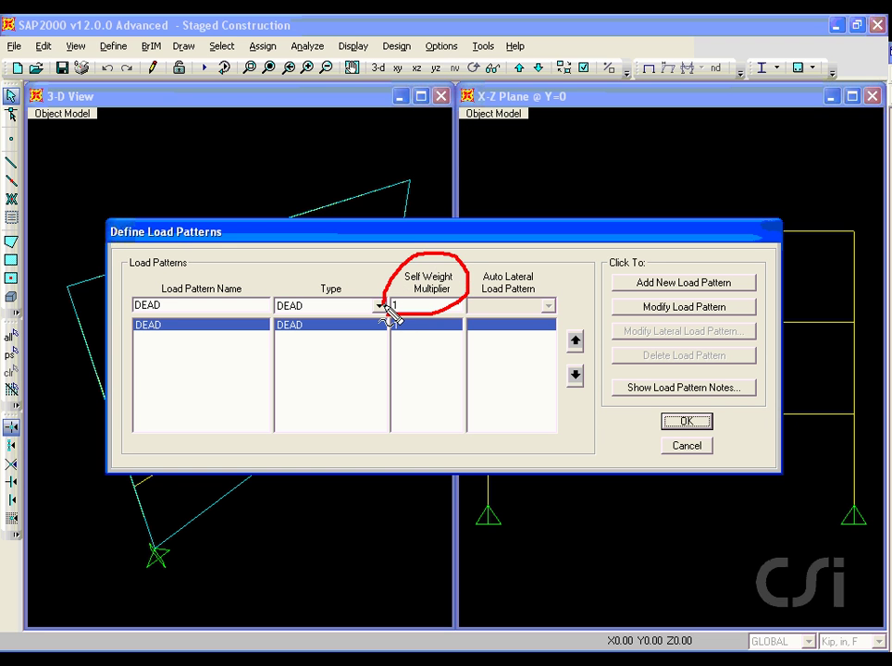
key("Escape")
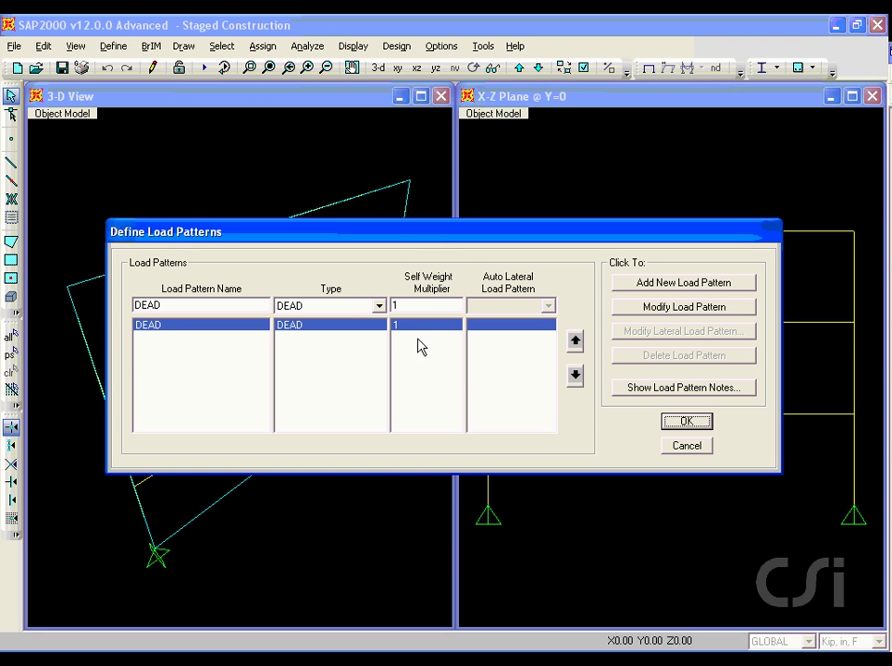
left_click(675, 423)
left_click(115, 47)
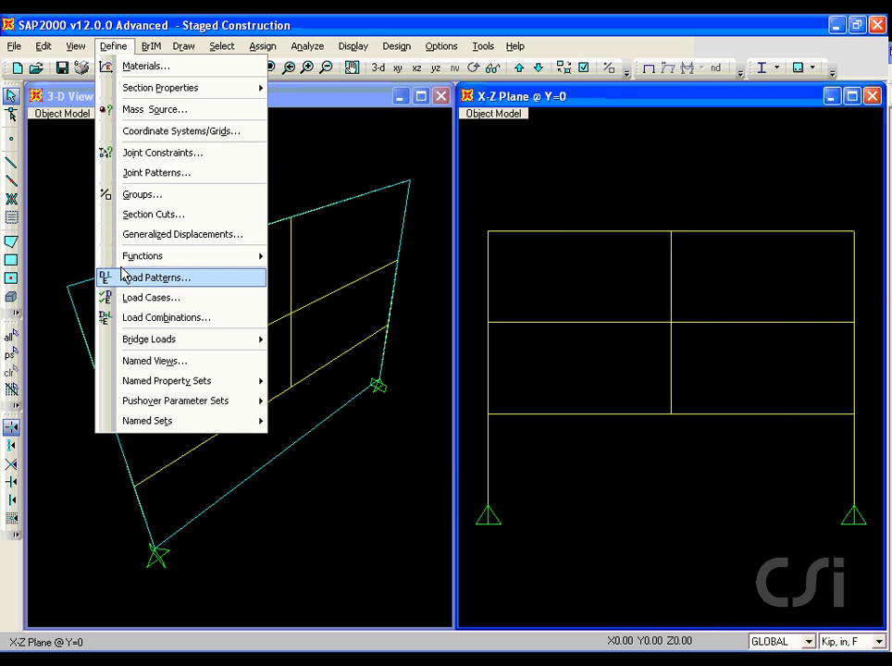
Delete the MODAL load case, leaving only DEAD (Linear Static)
left_click(192, 303)
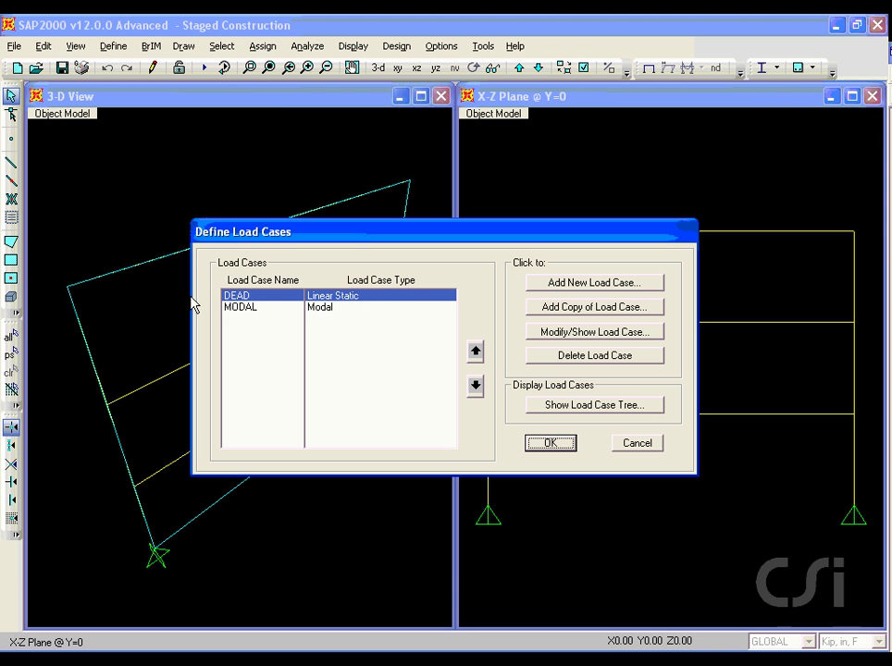
left_click(232, 309)
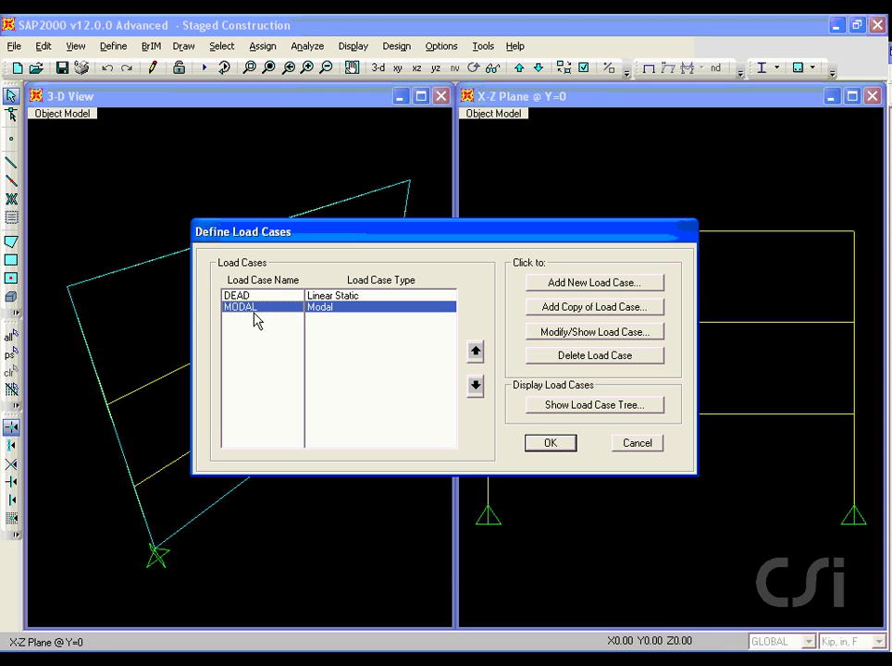
left_click_drag(537, 368, 589, 368)
key("Escape")
left_click(592, 357)
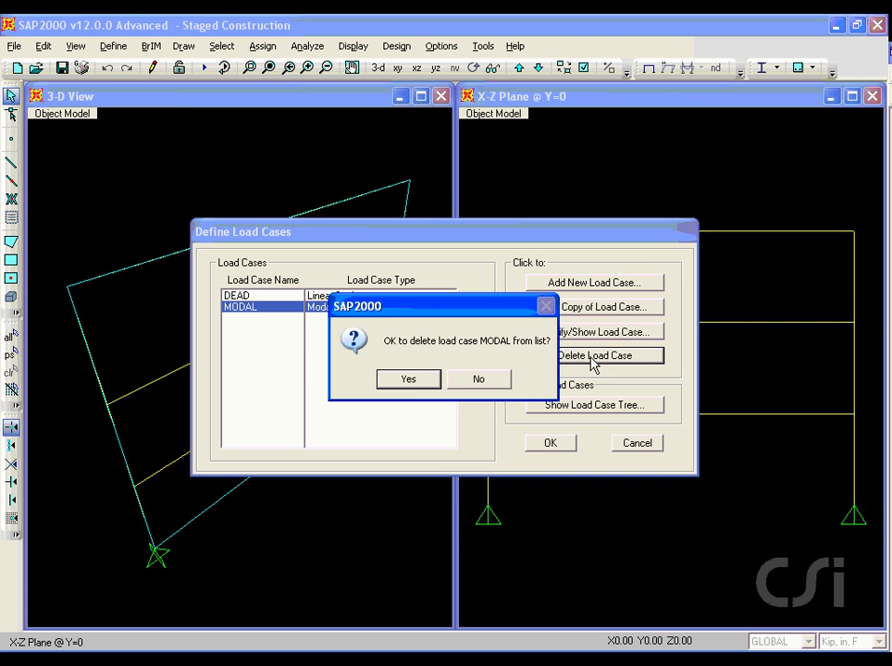
left_click(408, 379)
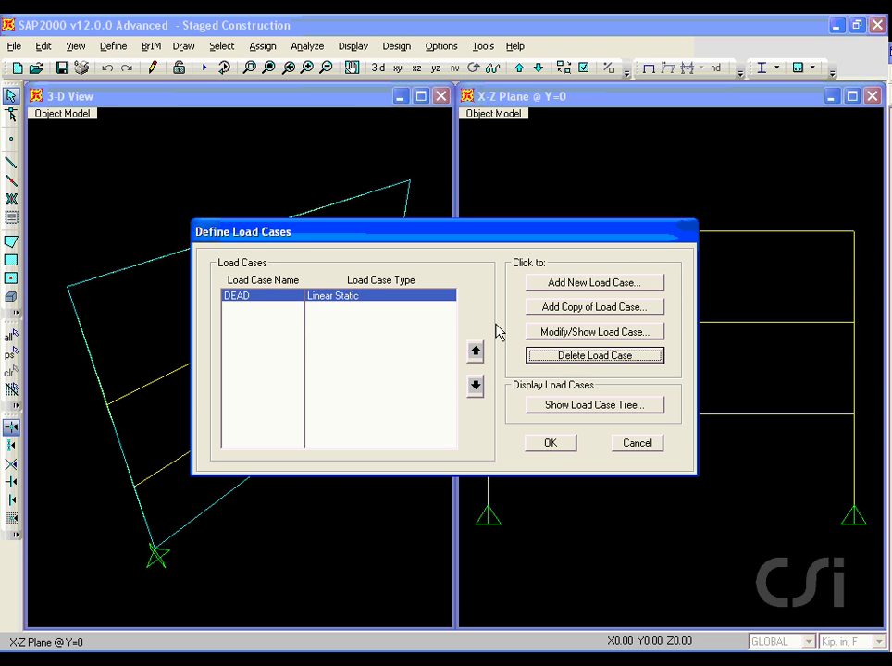
Add load case STAGEDCON as Nonlinear Staged Construction with stages 1 and 2 at 0 days
left_click(571, 285)
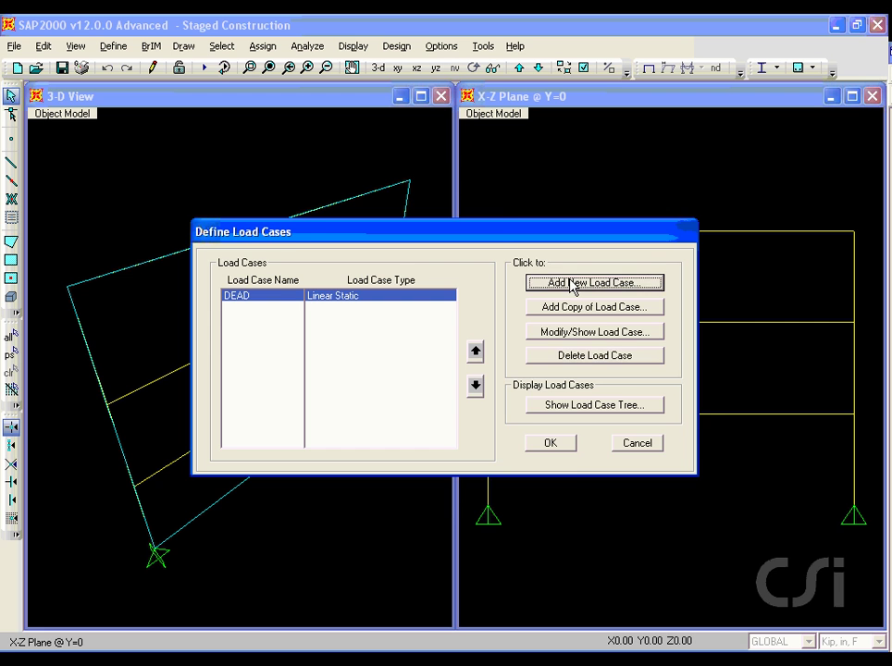
double_click(282, 237)
type("STAGEDCON")
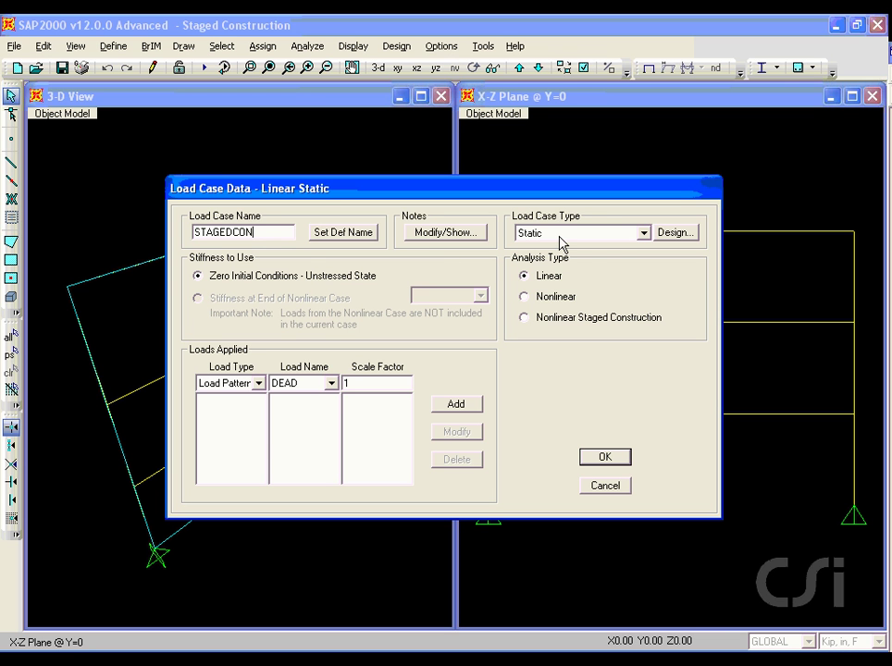
left_click(525, 318)
left_click_drag(528, 328, 562, 327)
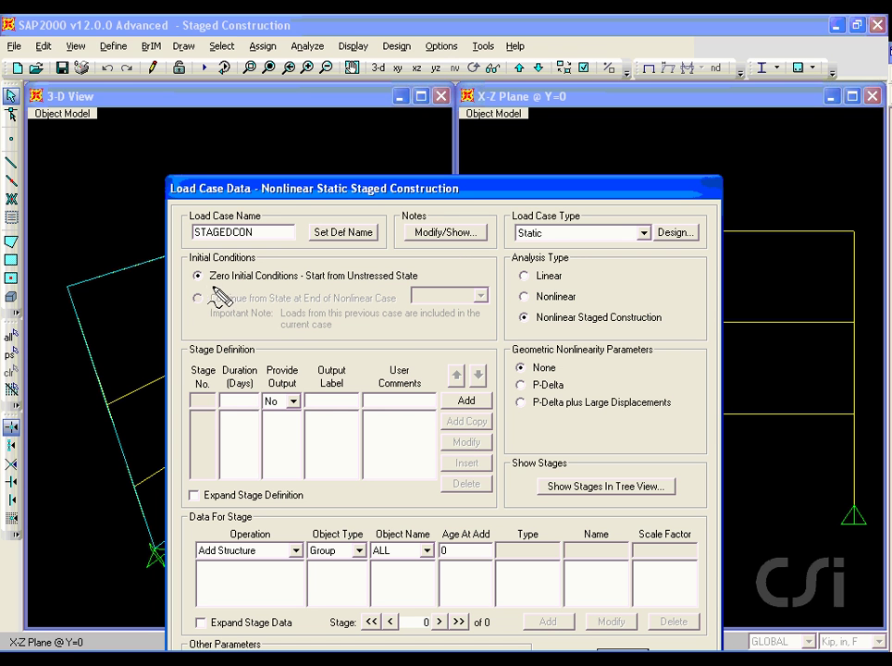
left_click_drag(207, 288, 271, 287)
left_click(466, 403)
left_click(467, 403)
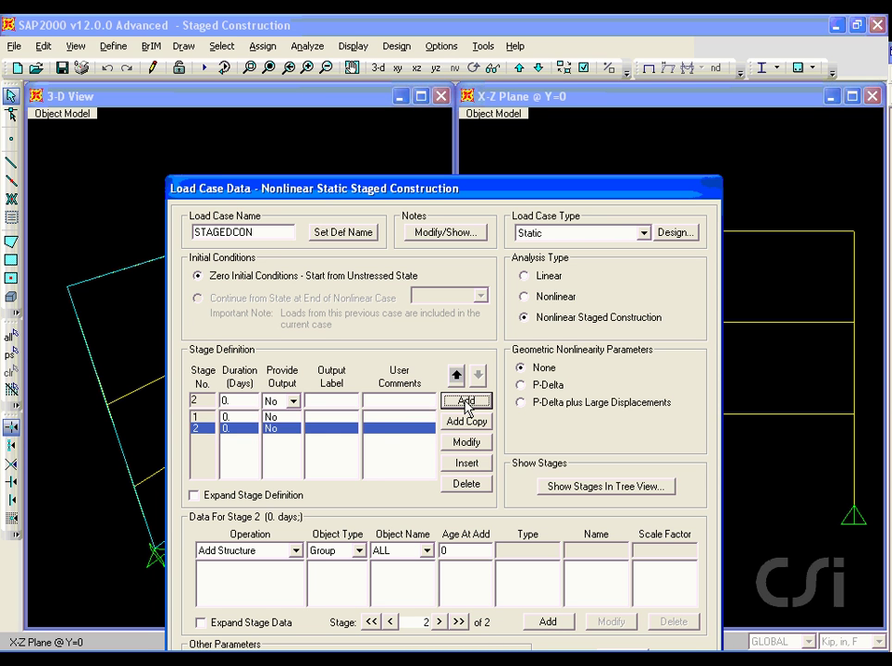
Add stage 3, then make stage 1 Add Structure for group STORY1
left_click(466, 403)
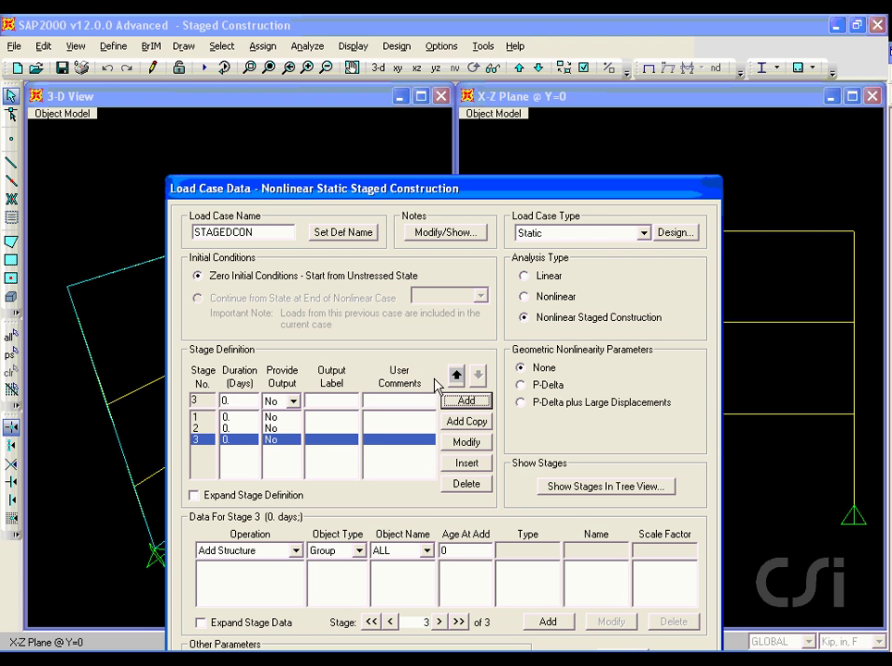
left_click_drag(303, 192, 284, 58)
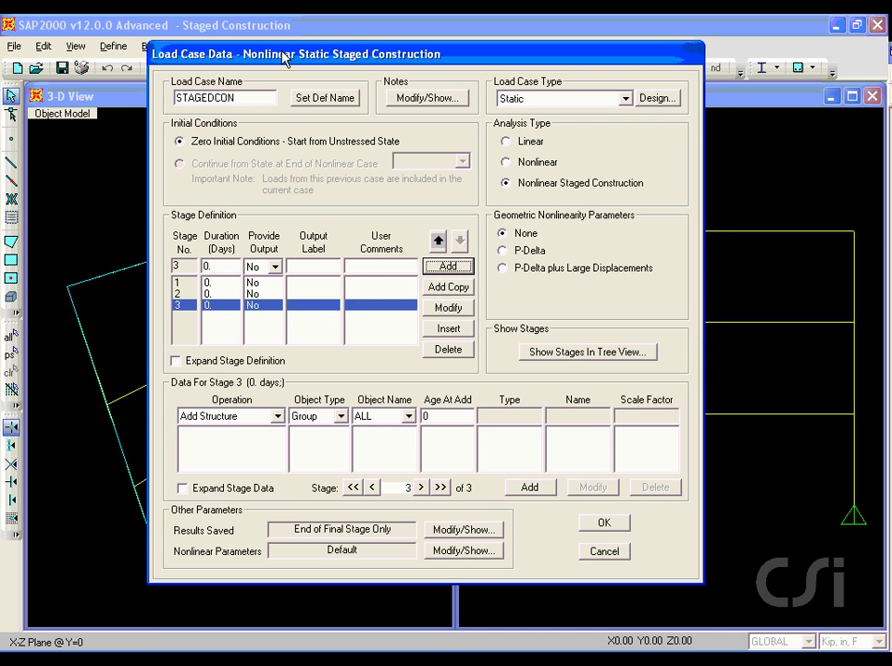
left_click(179, 283)
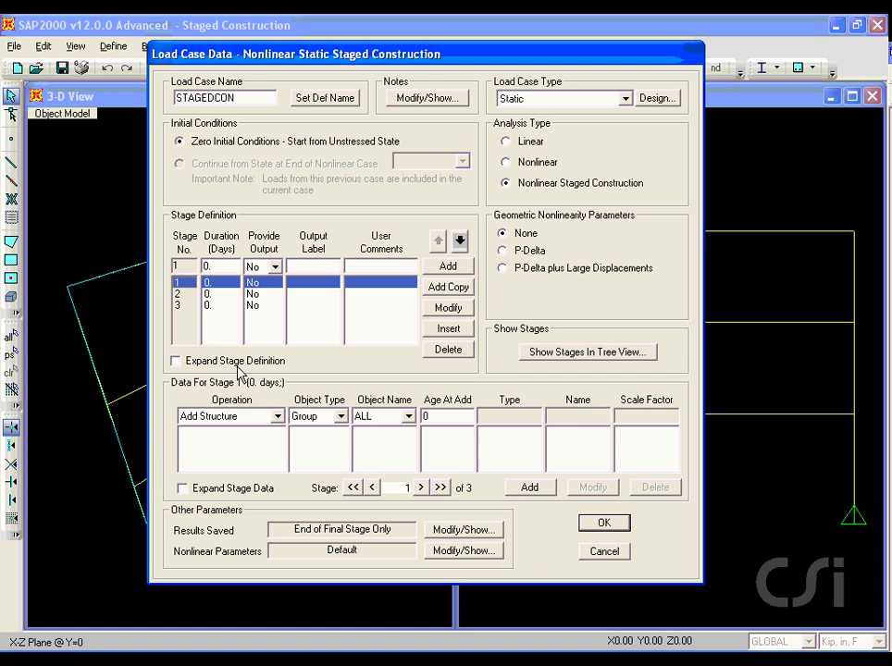
left_click_drag(213, 392, 250, 392)
left_click(277, 417)
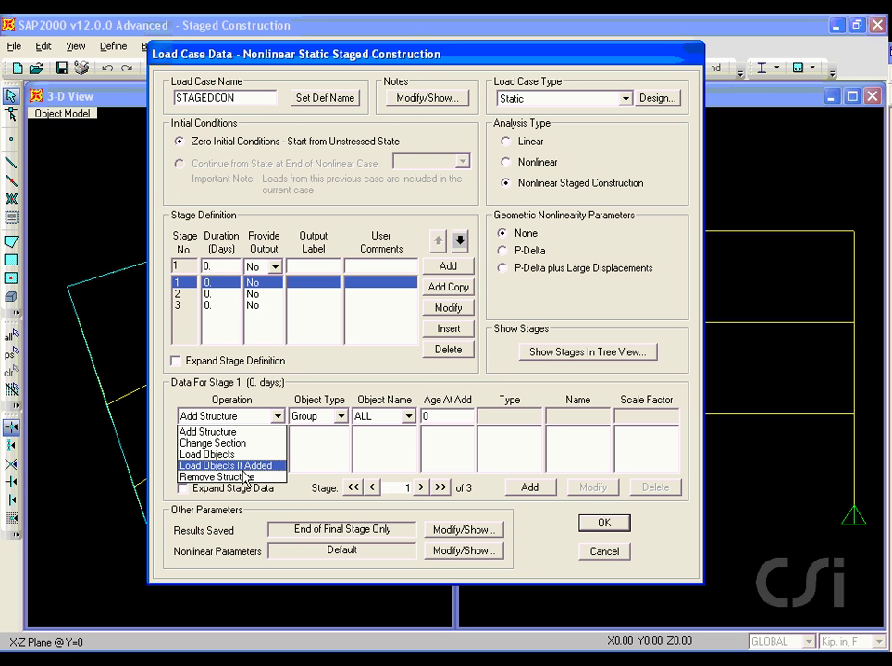
left_click(239, 432)
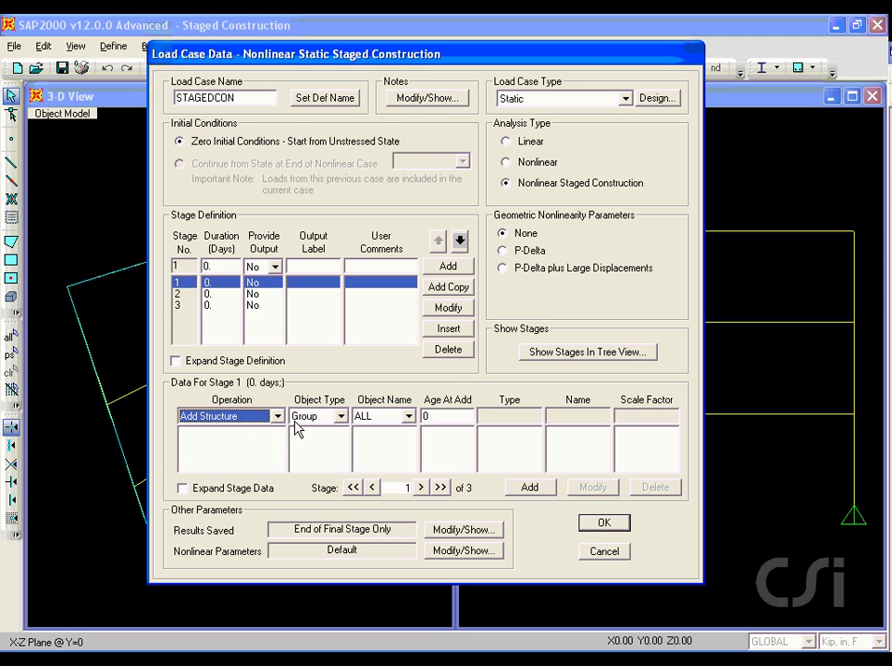
left_click(408, 417)
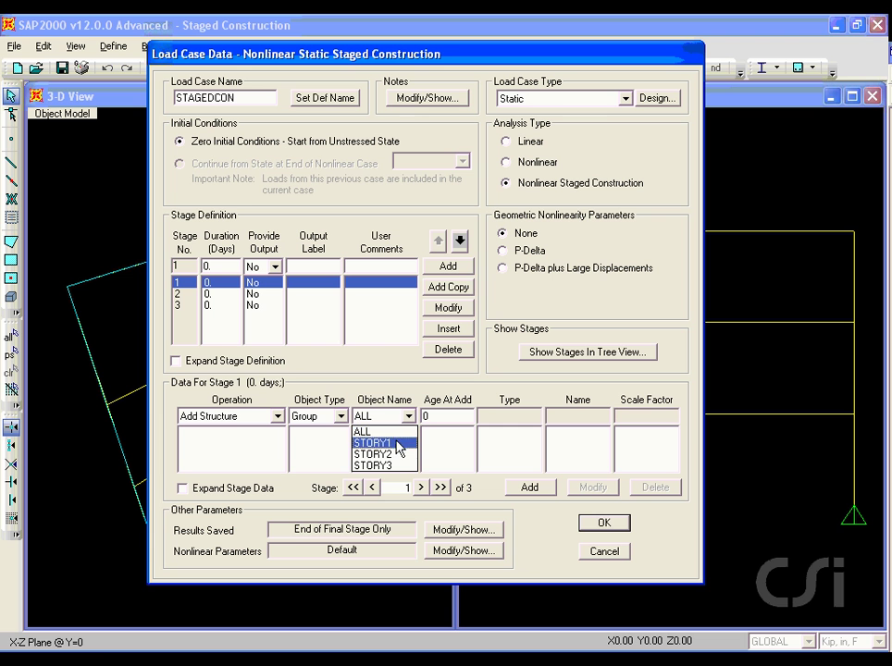
left_click(396, 443)
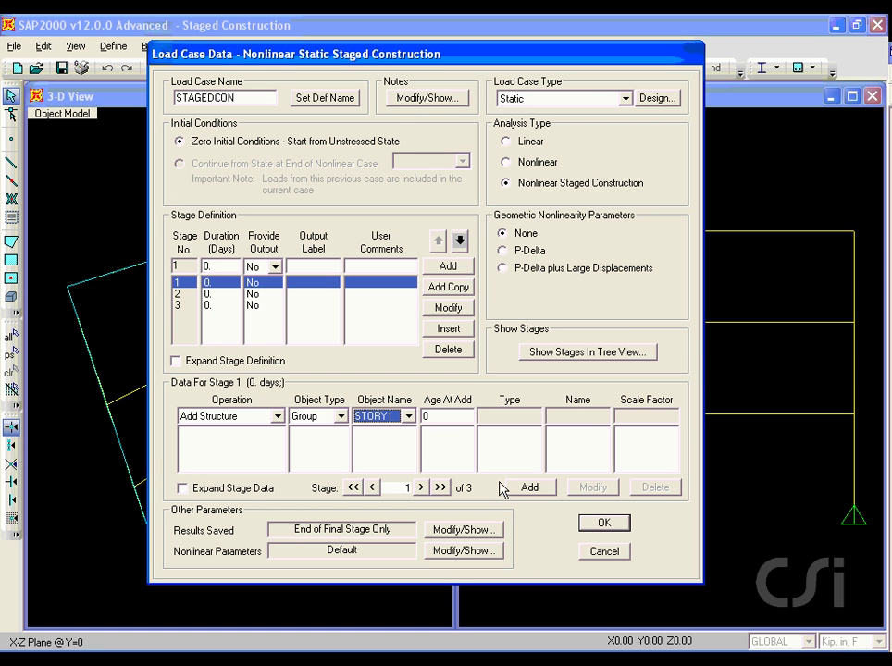
left_click(531, 492)
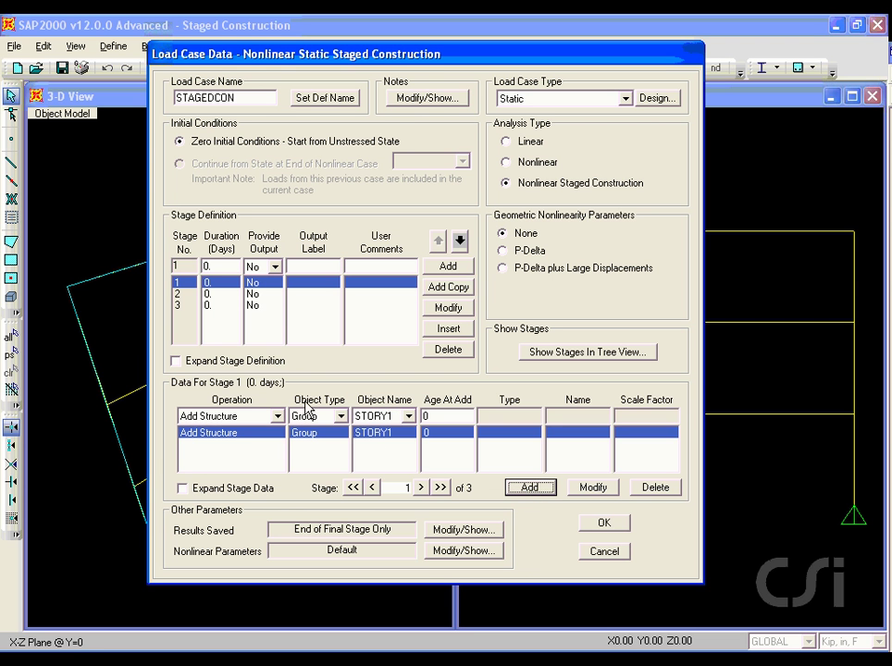
Add a stage 1 Load Objects If Added operation applying DEAD at factor 1 to STORY1
left_click(277, 416)
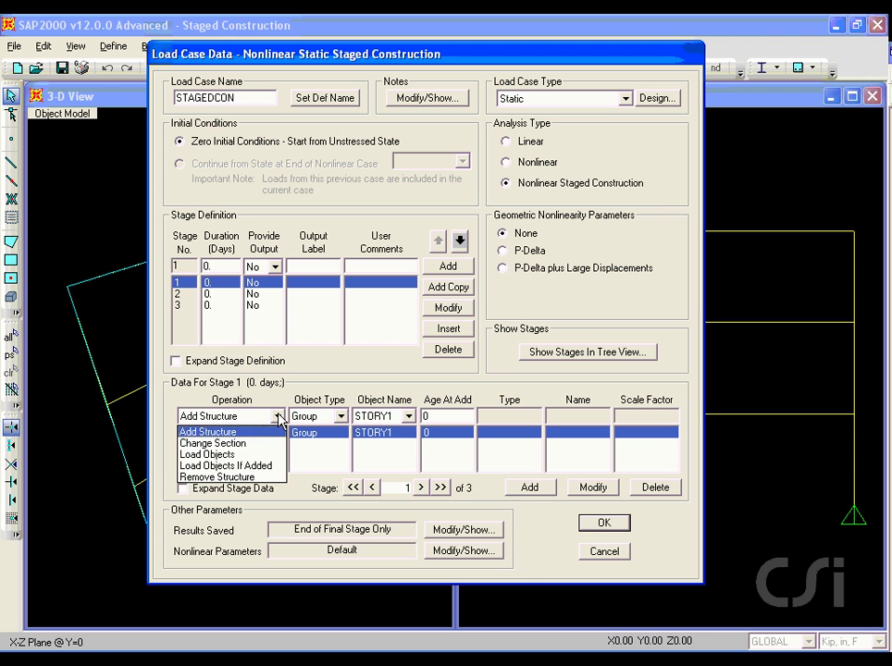
left_click(250, 466)
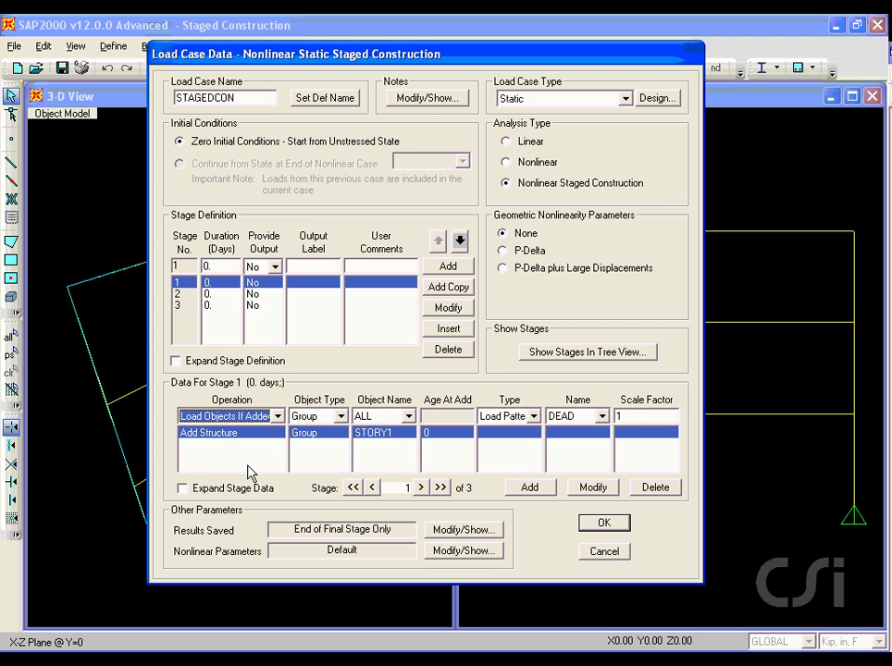
left_click(406, 417)
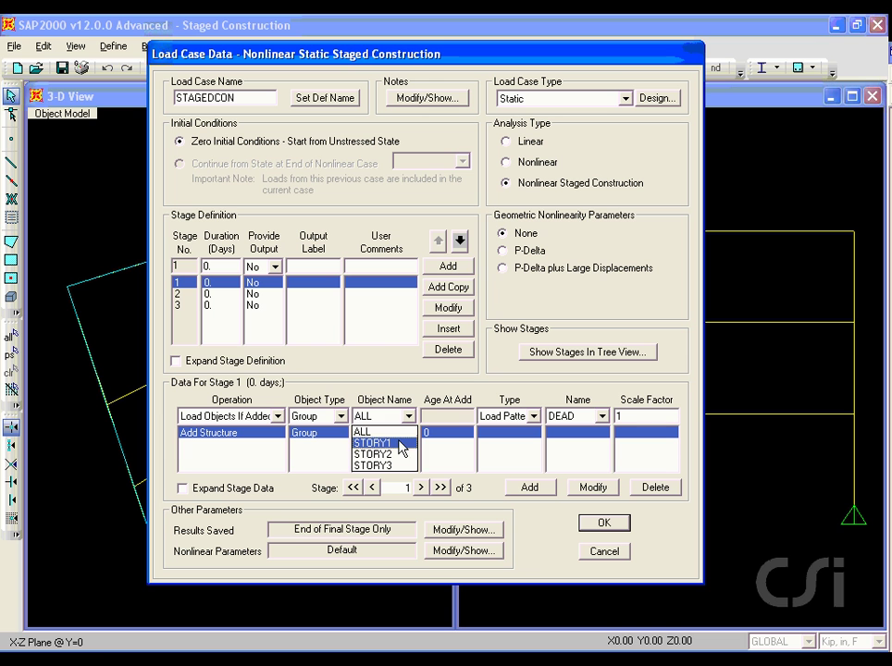
left_click(371, 447)
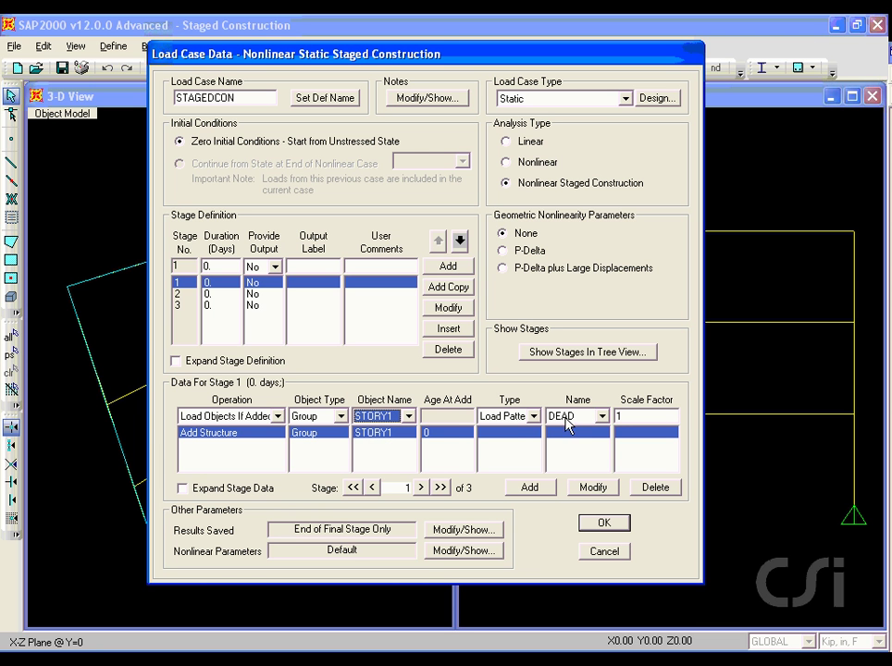
left_click(533, 488)
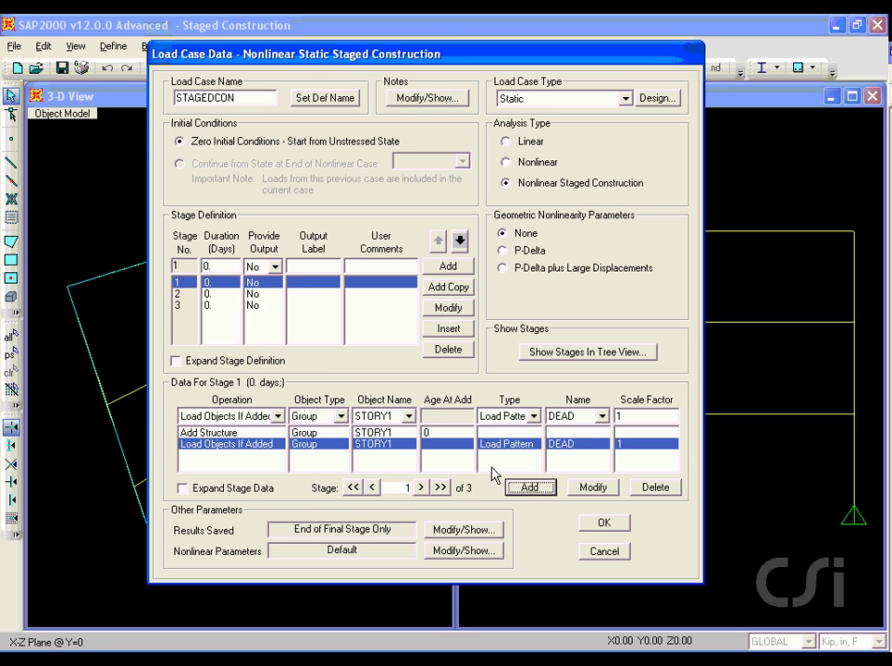
left_click(180, 294)
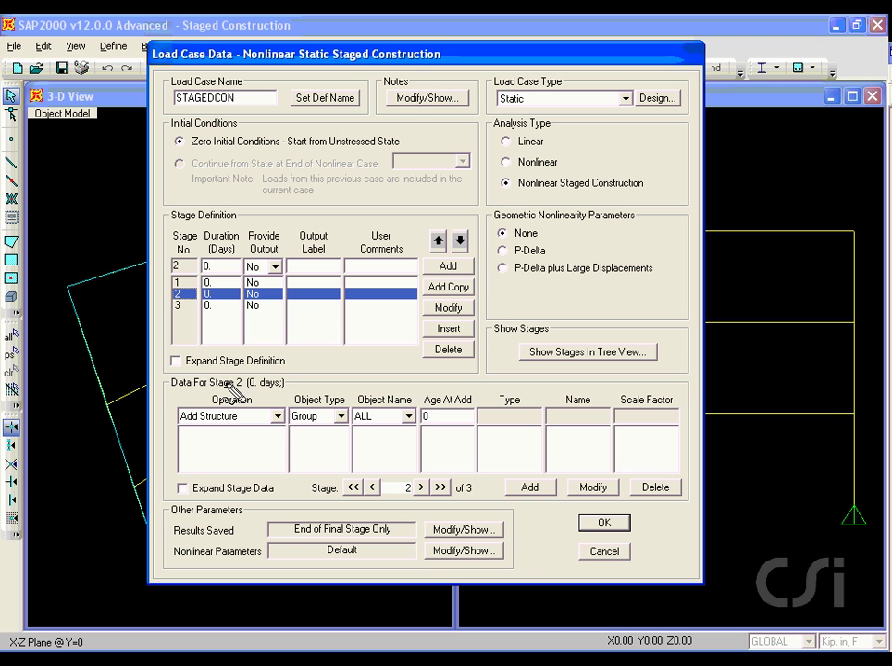
Give stage 2 an Add Structure for STORY2 and a Load Objects If Added with DEAD, factor 1
left_click_drag(222, 389, 248, 390)
left_click(408, 417)
left_click(389, 460)
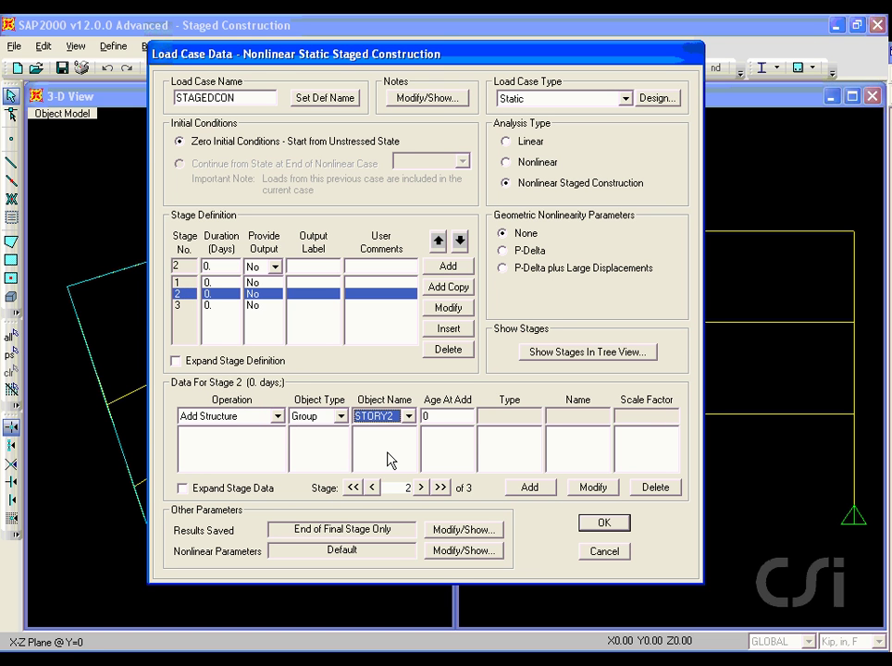
left_click(528, 490)
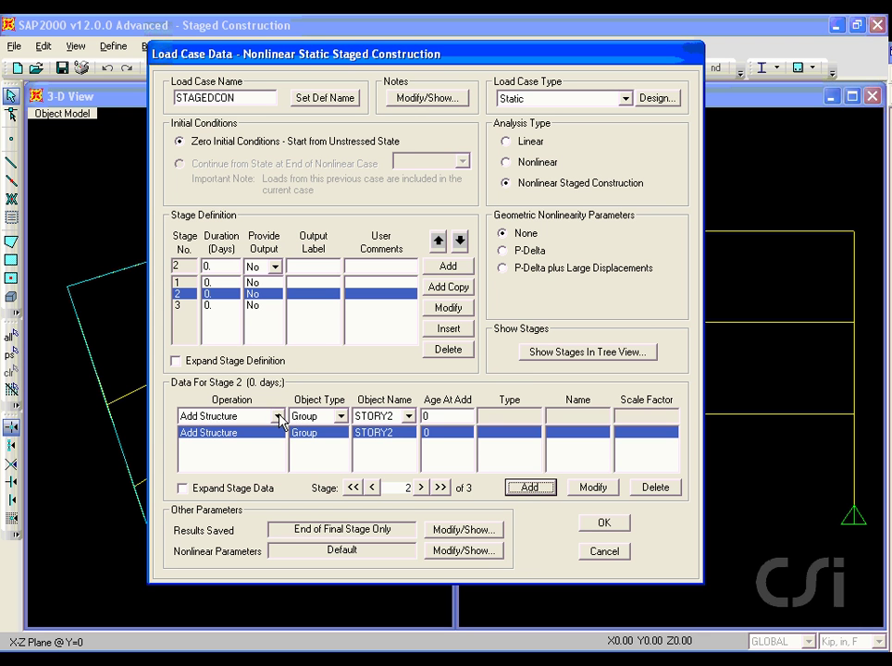
left_click(281, 421)
left_click(275, 468)
left_click(390, 418)
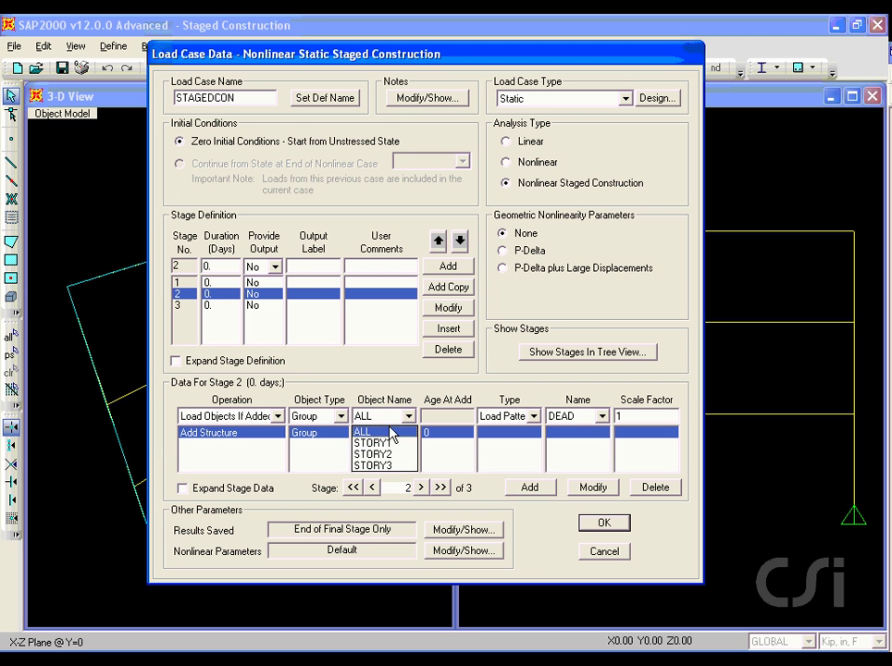
left_click(390, 454)
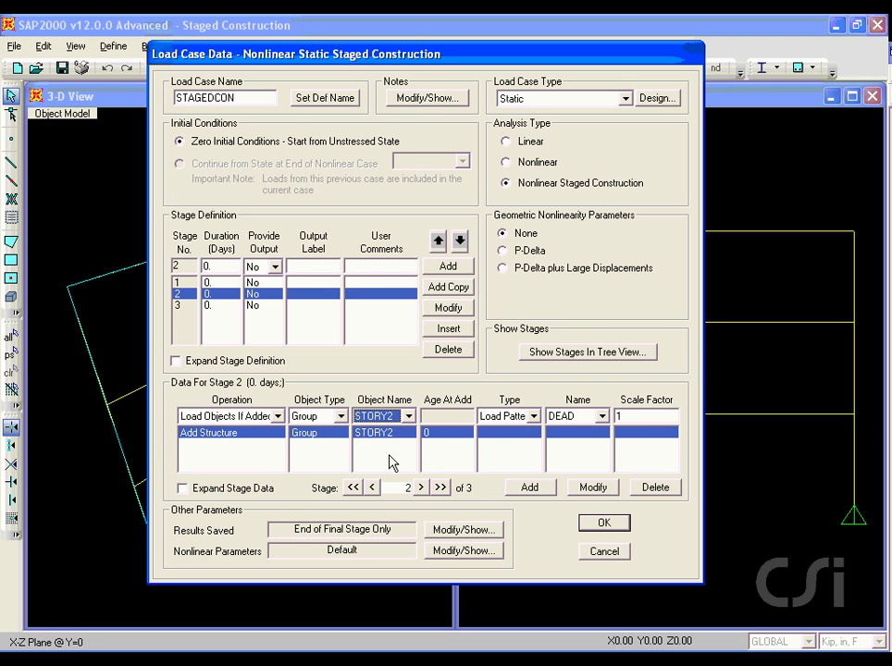
left_click(527, 489)
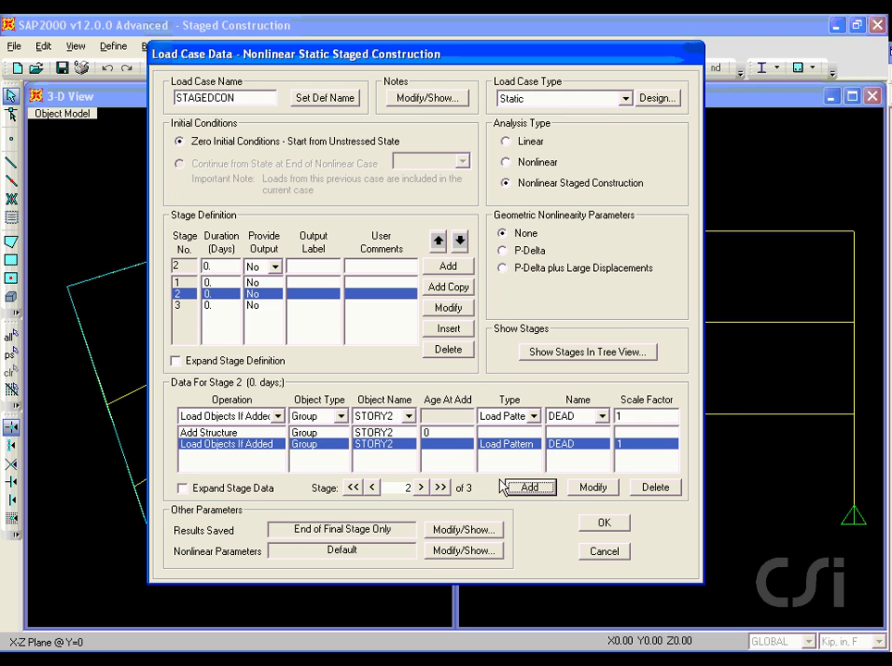
Make stage 3 of STAGEDCON add the STORY3 group
left_click(185, 307)
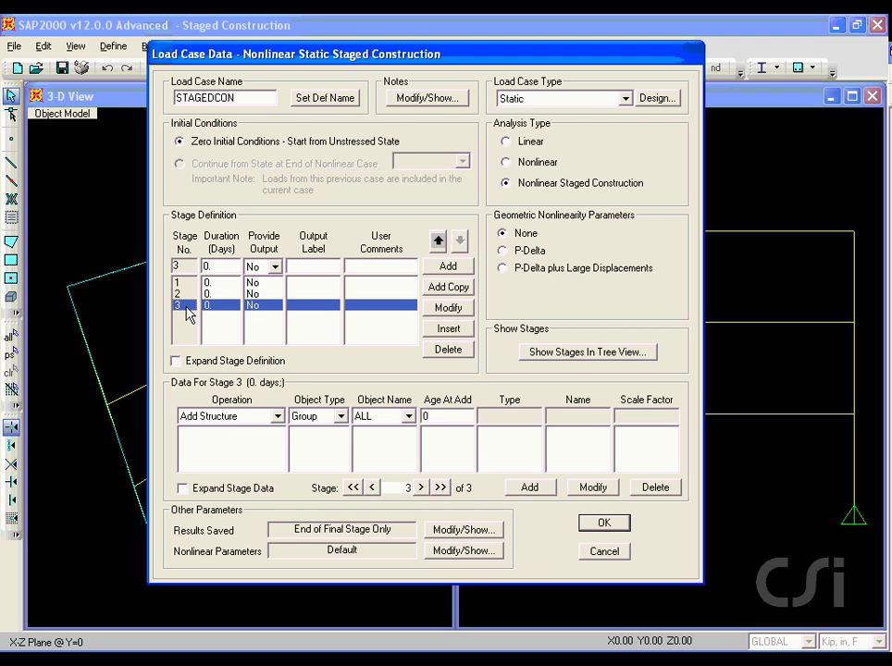
left_click(365, 418)
left_click(379, 465)
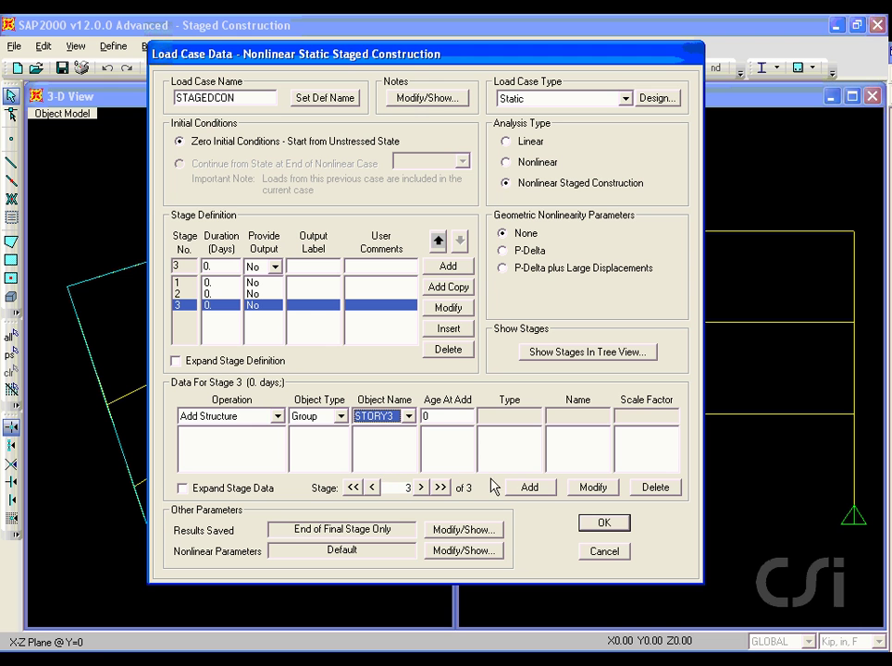
left_click(528, 487)
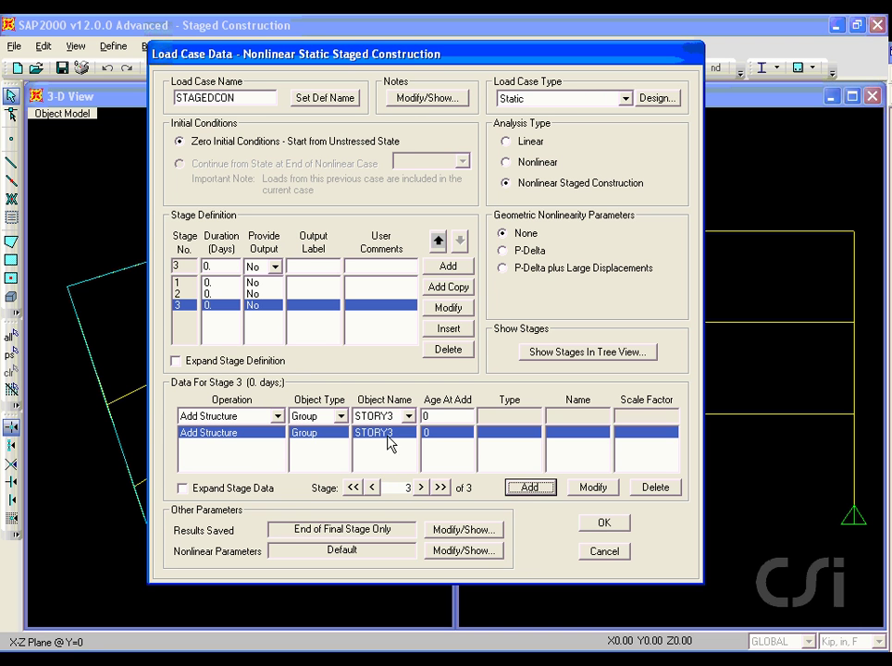
Load the added STORY3 objects with the DEAD pattern at scale factor 1
left_click(279, 417)
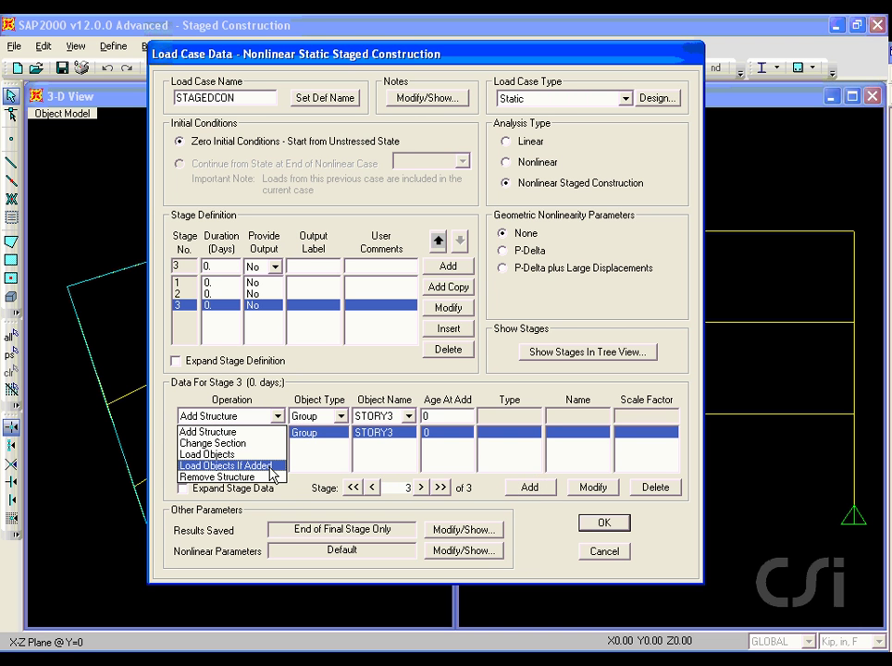
left_click(272, 467)
left_click(386, 419)
left_click(373, 465)
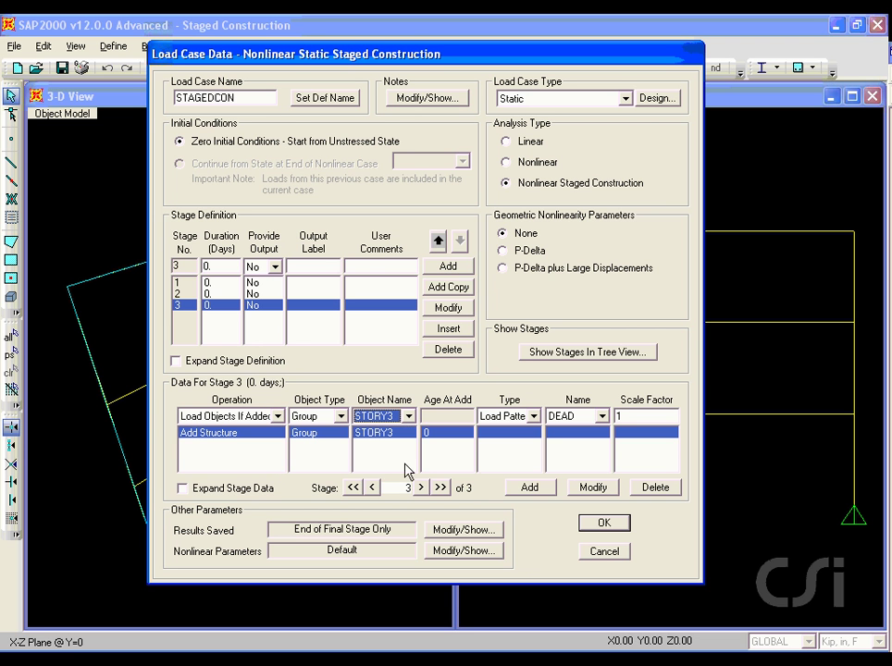
left_click(529, 489)
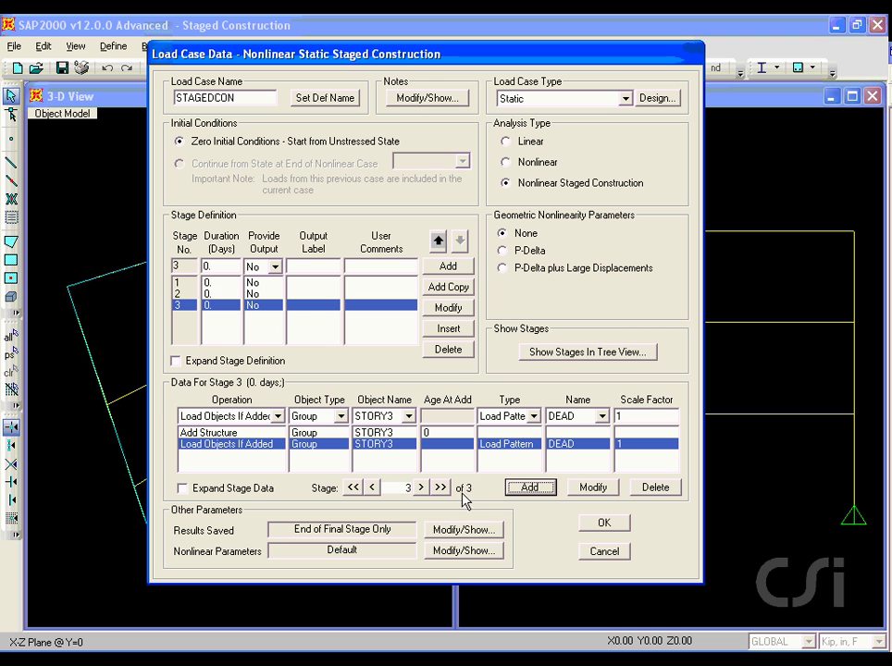
left_click_drag(170, 534, 234, 533)
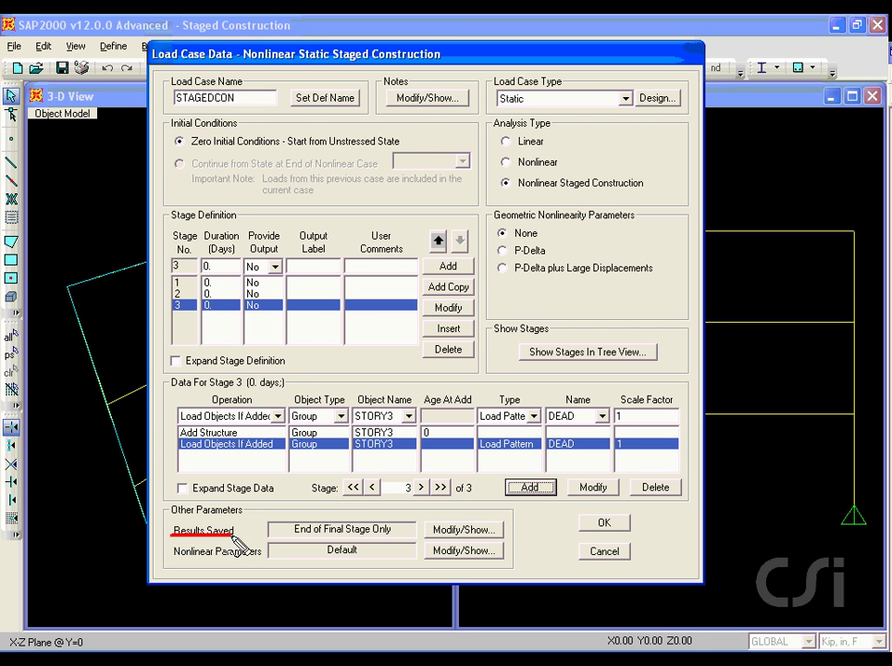
Save STAGEDCON results at the end of each stage and accept the Nonlinear Static case
left_click(448, 532)
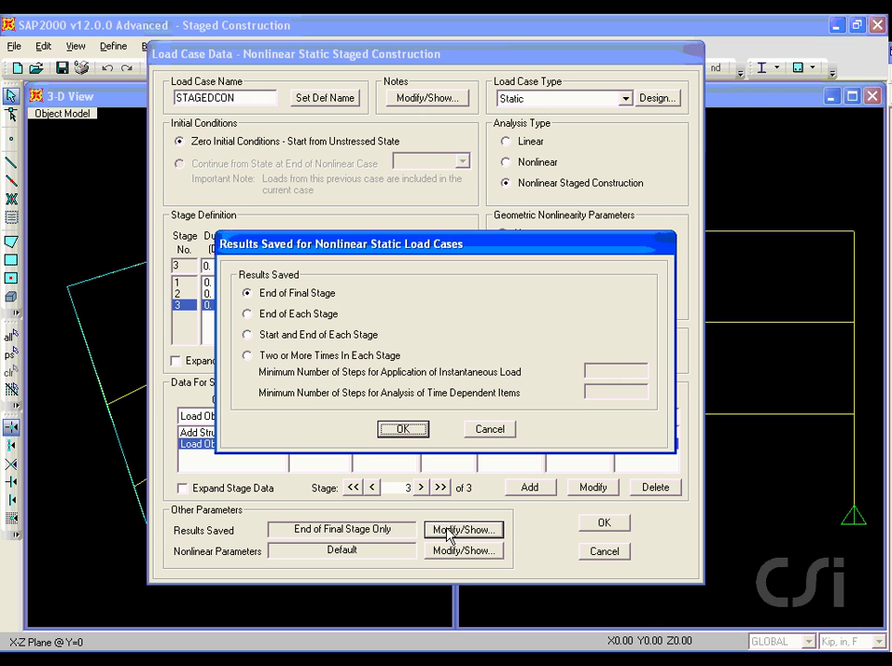
left_click(255, 316)
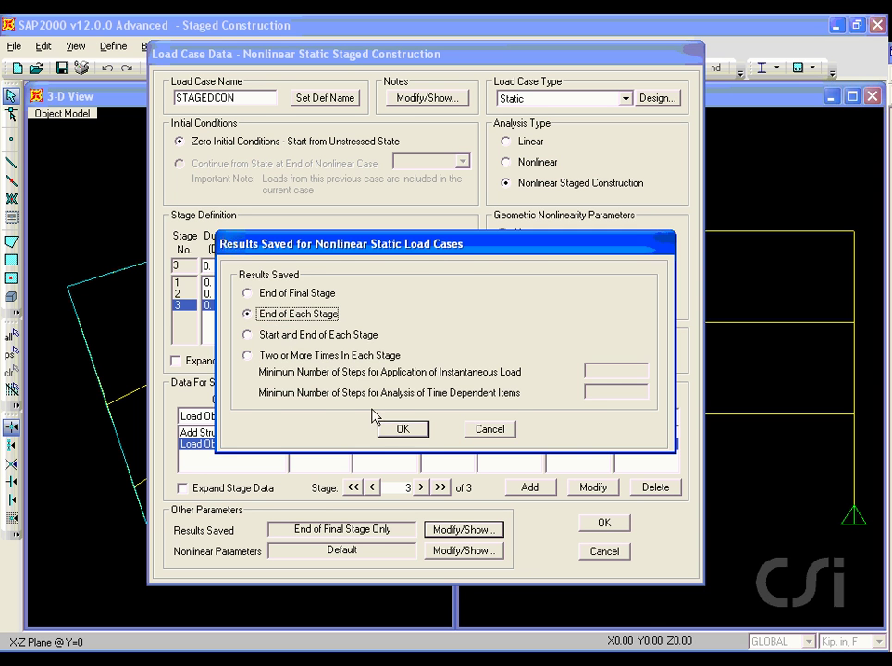
left_click(398, 428)
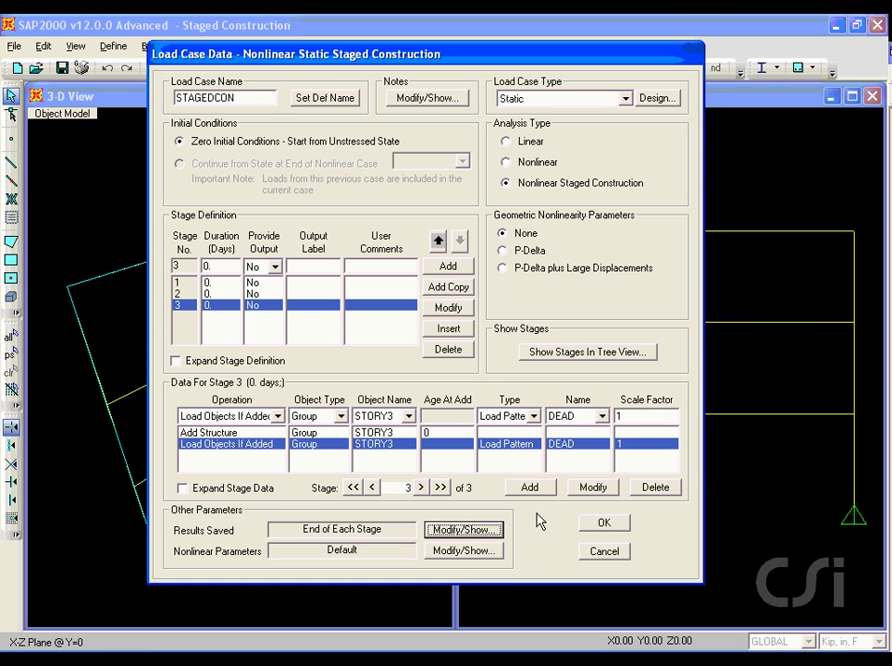
left_click(604, 524)
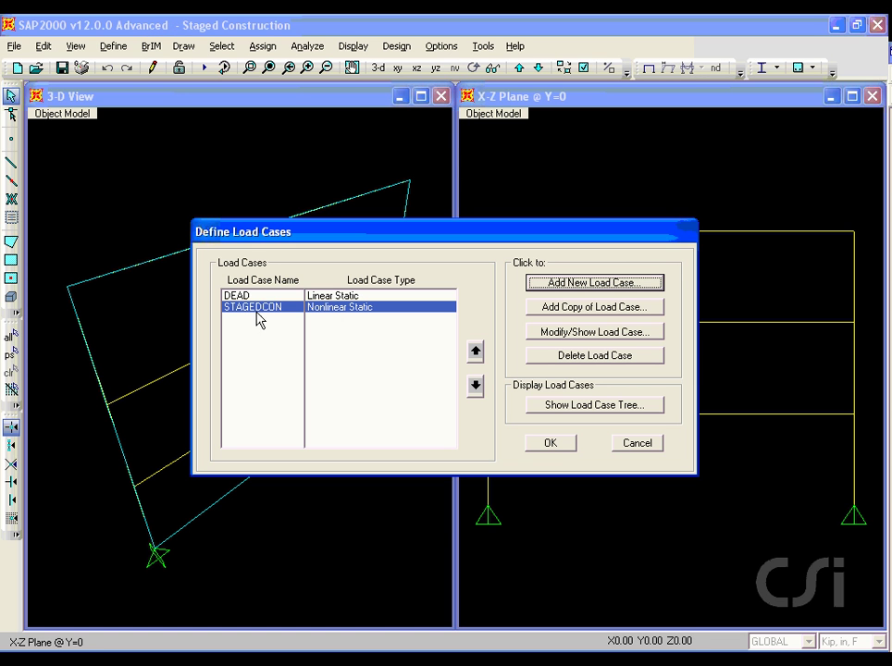
Close the load case definitions and switch the left window to an X-Z elevation at Y=0
left_click(552, 446)
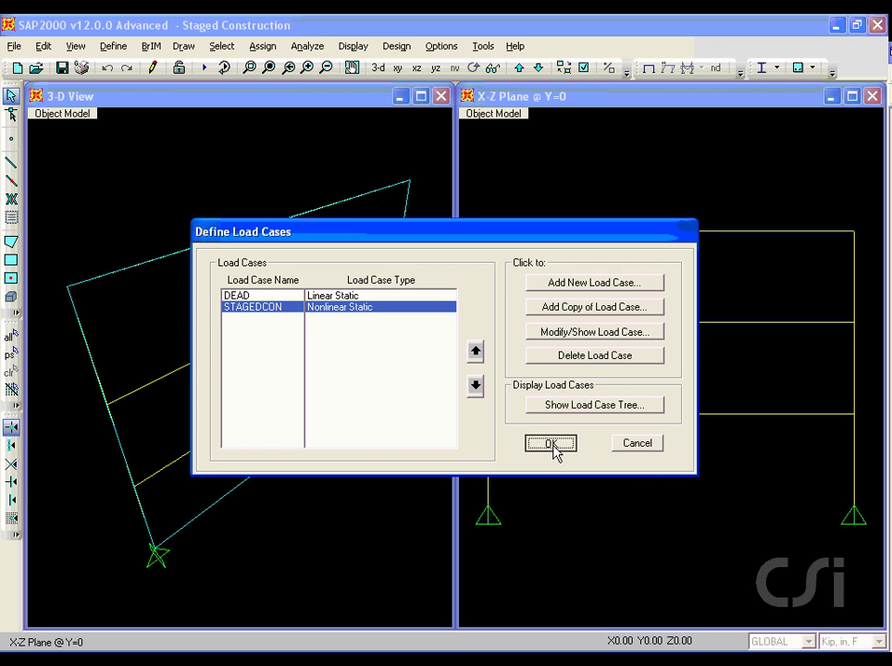
left_click(363, 116)
left_click(417, 68)
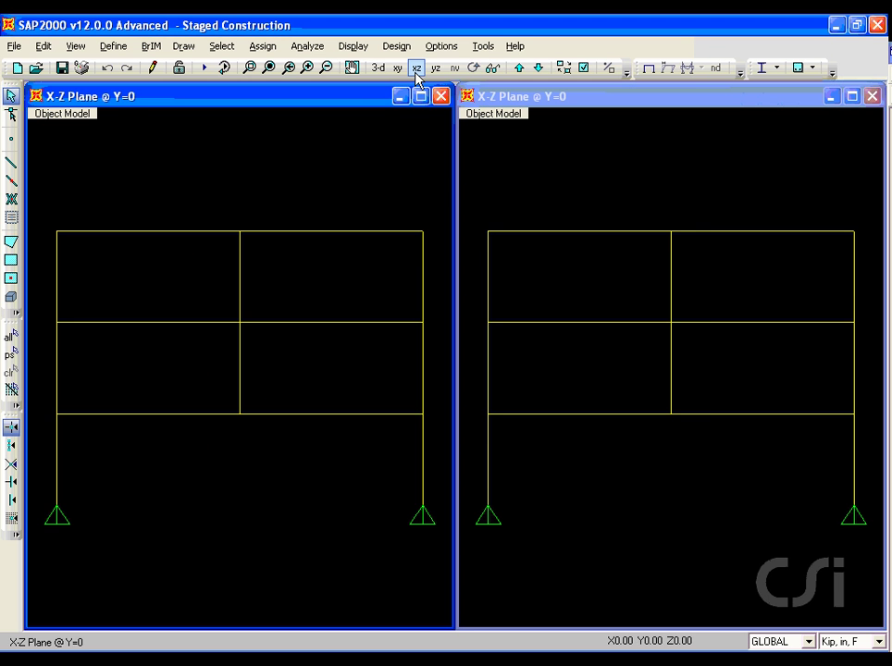
Run the analysis for both the DEAD and STAGEDCON load cases
left_click(208, 67)
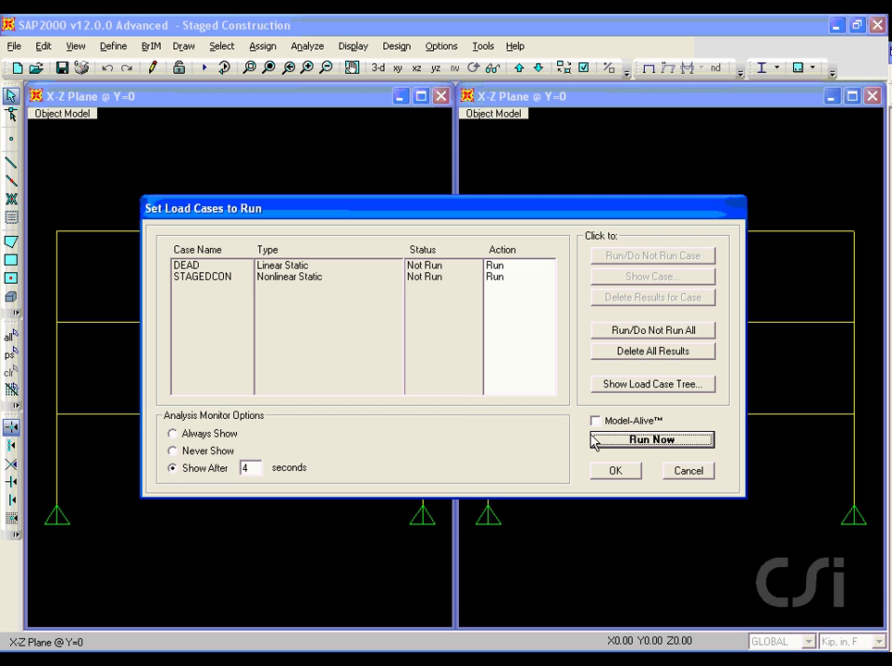
left_click(648, 443)
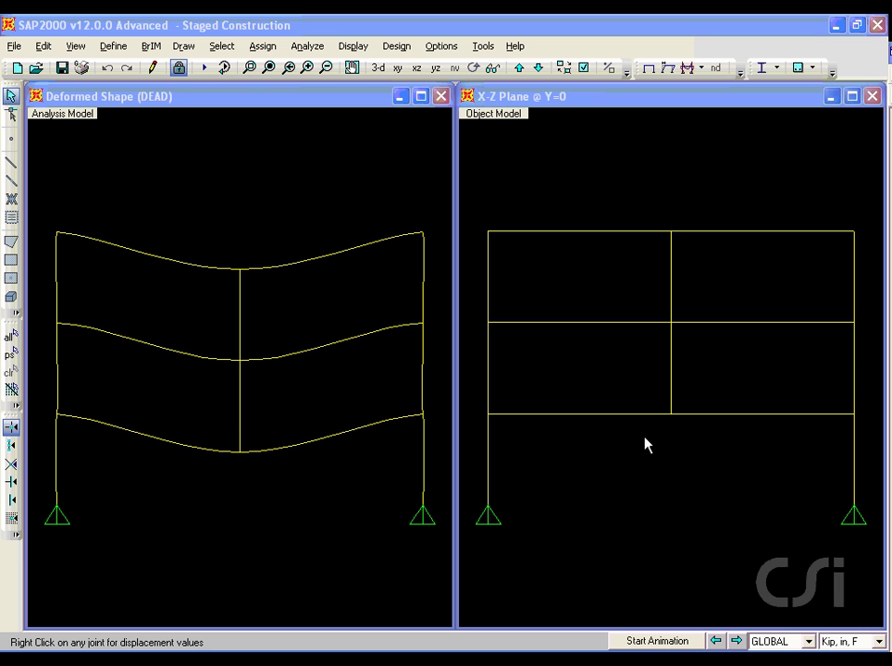
left_click(539, 178)
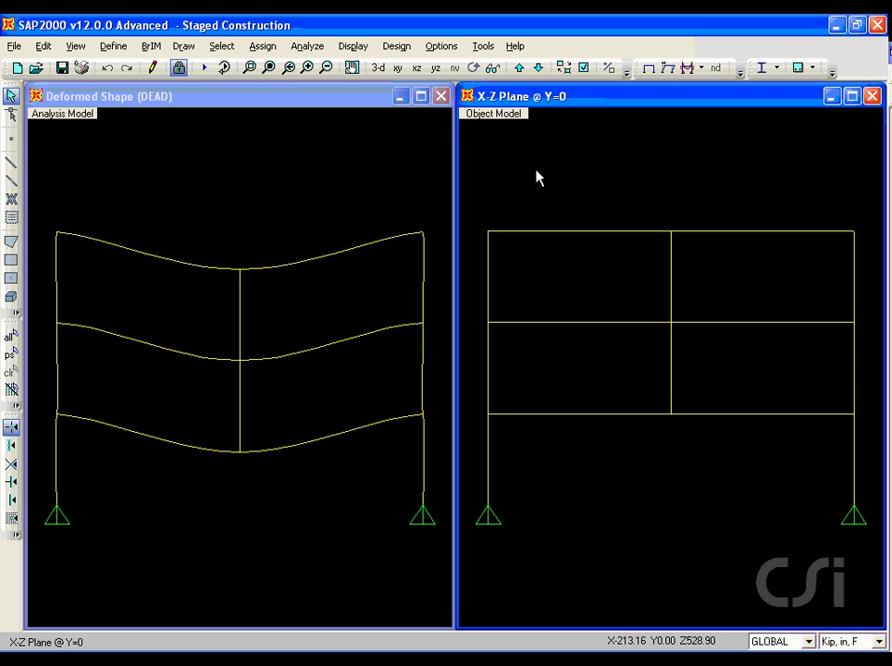
Show the STAGEDCON step 1 deformed shape at scale factor 300 in the right window
left_click(353, 47)
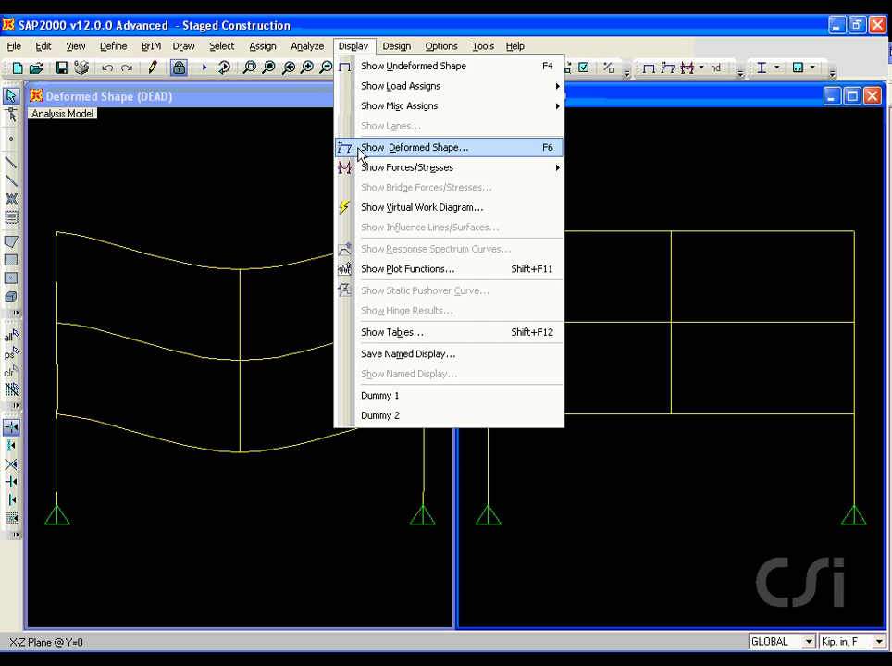
left_click(458, 148)
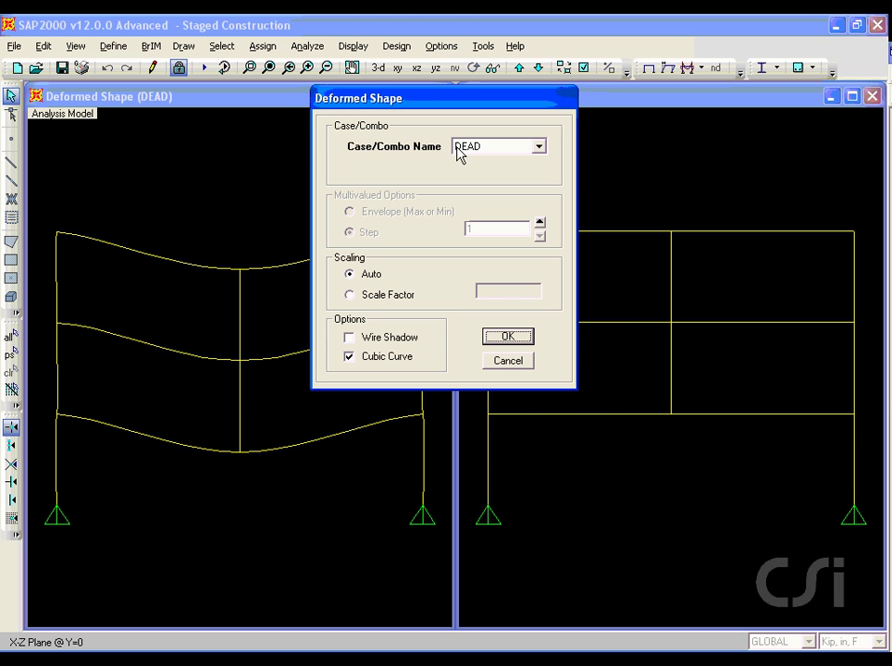
left_click(495, 147)
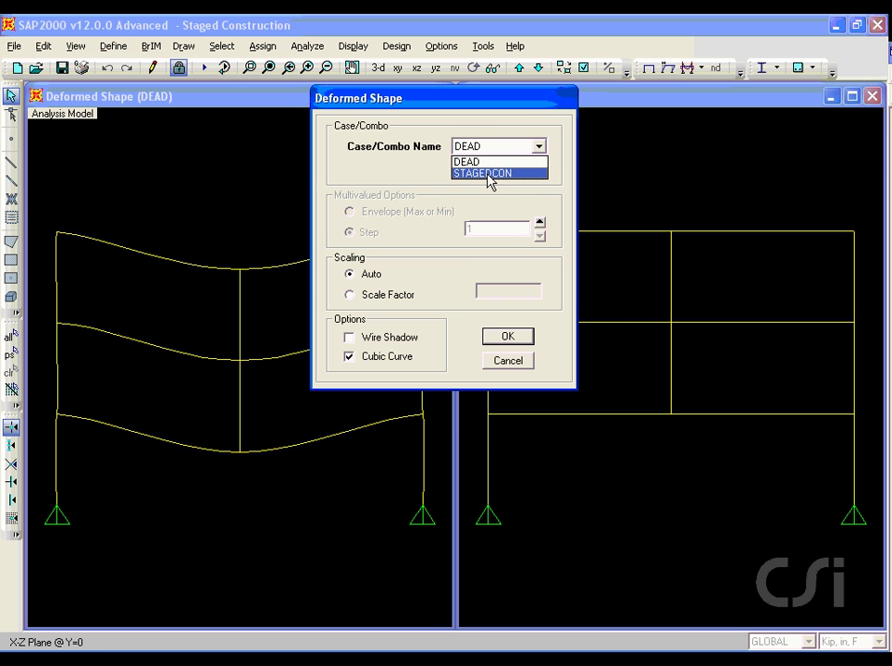
left_click(503, 173)
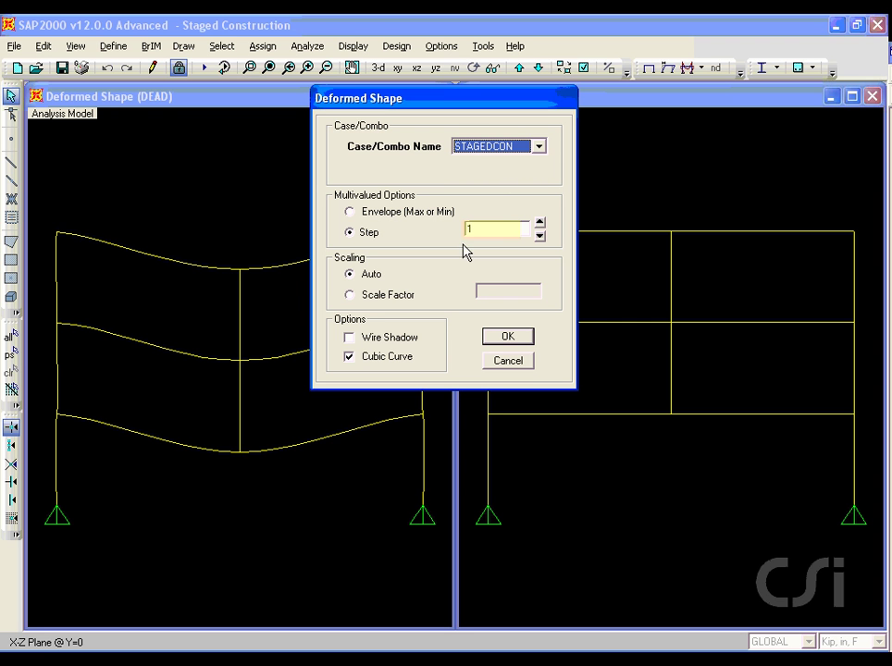
left_click(398, 295)
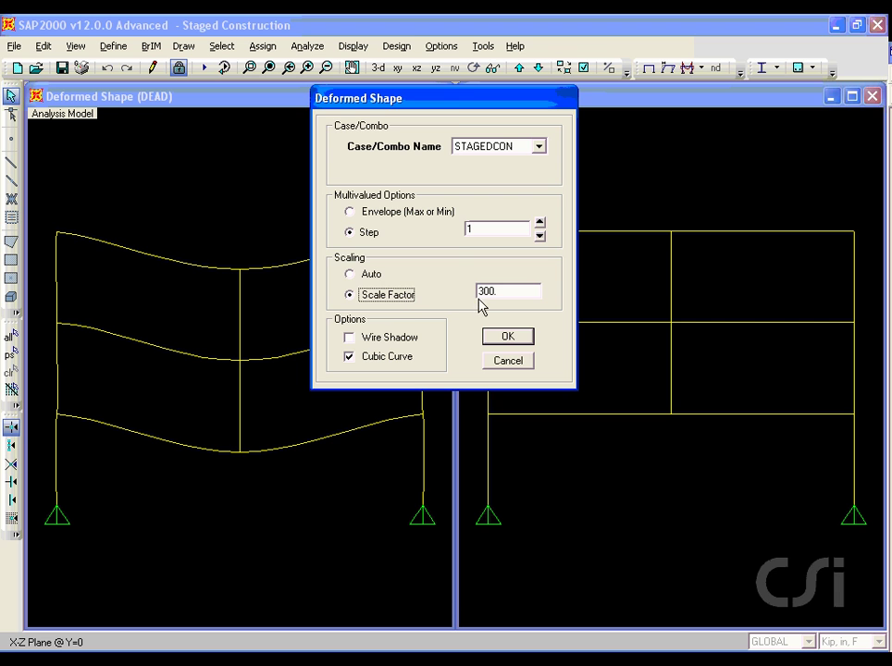
left_click(507, 337)
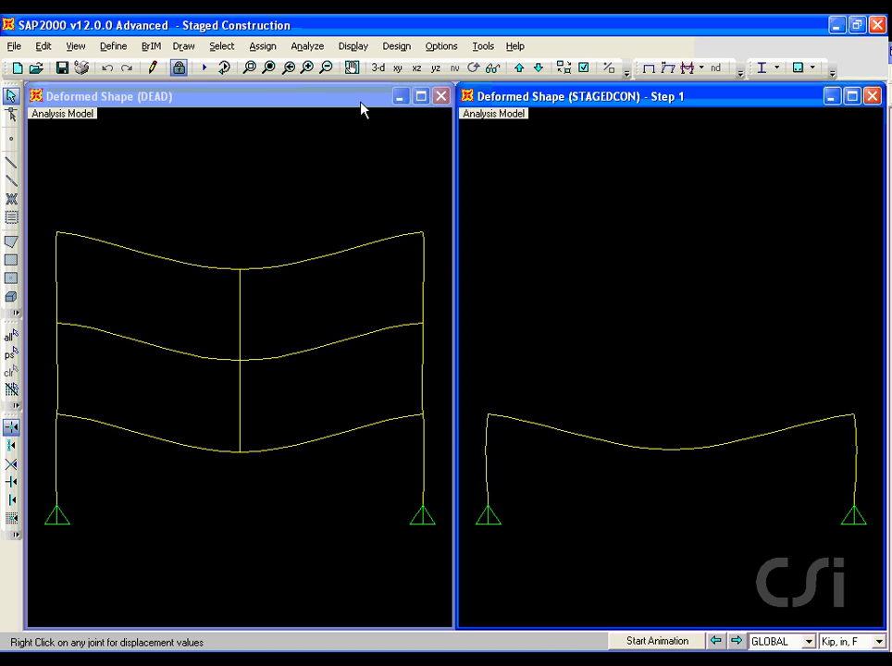
left_click(352, 47)
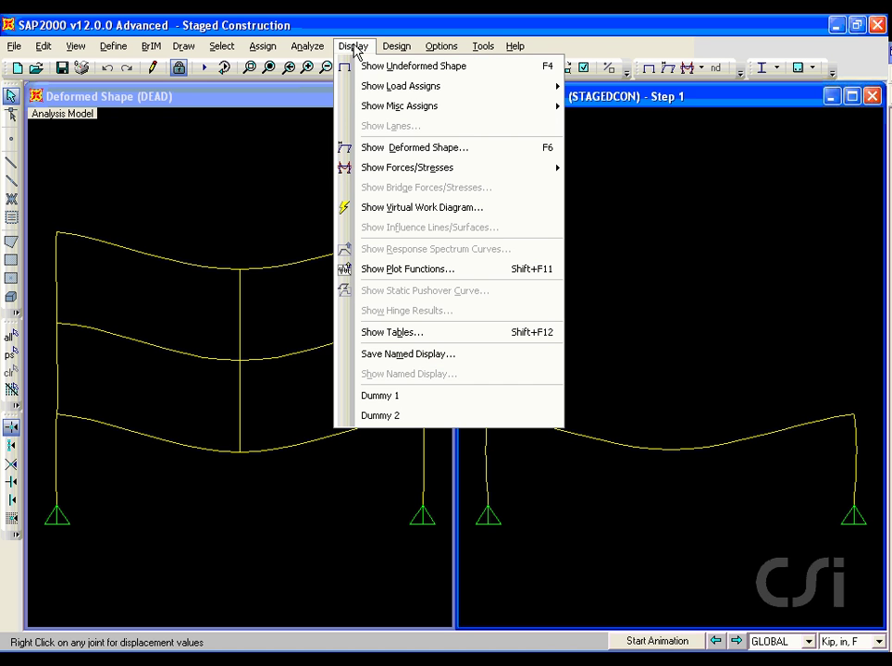
Advance the STAGEDCON deformed shape display to step 2
left_click(379, 148)
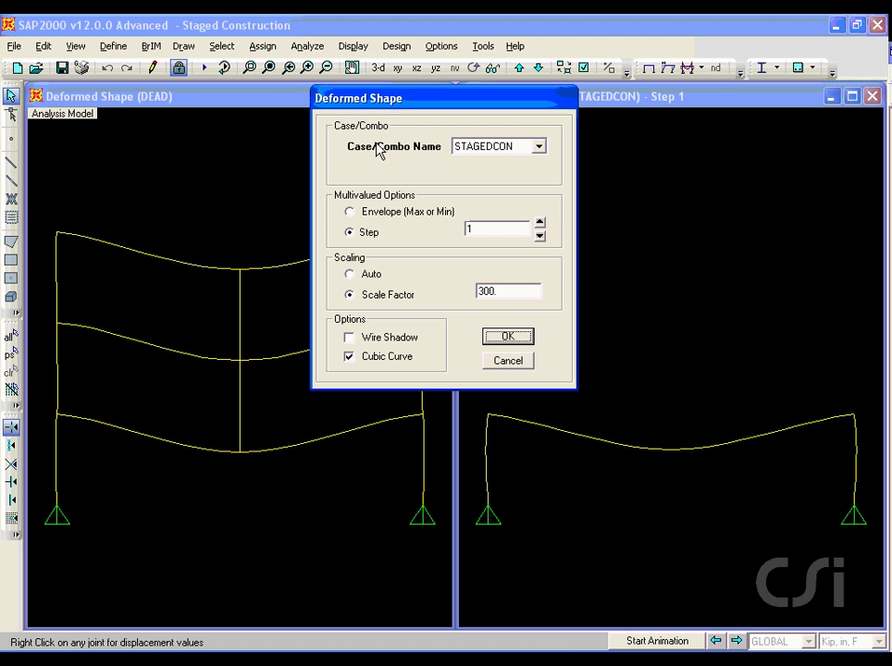
left_click(540, 224)
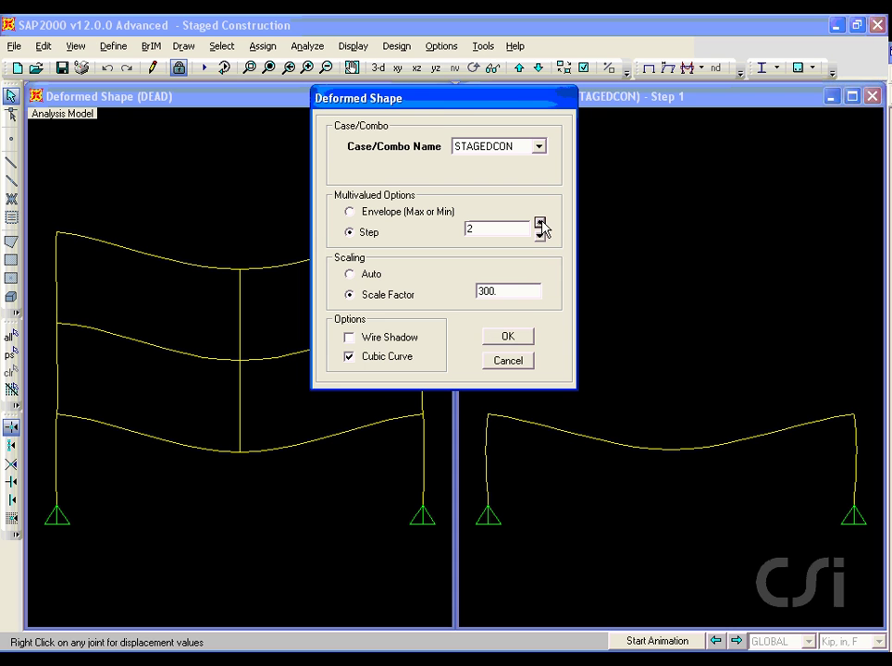
left_click(508, 338)
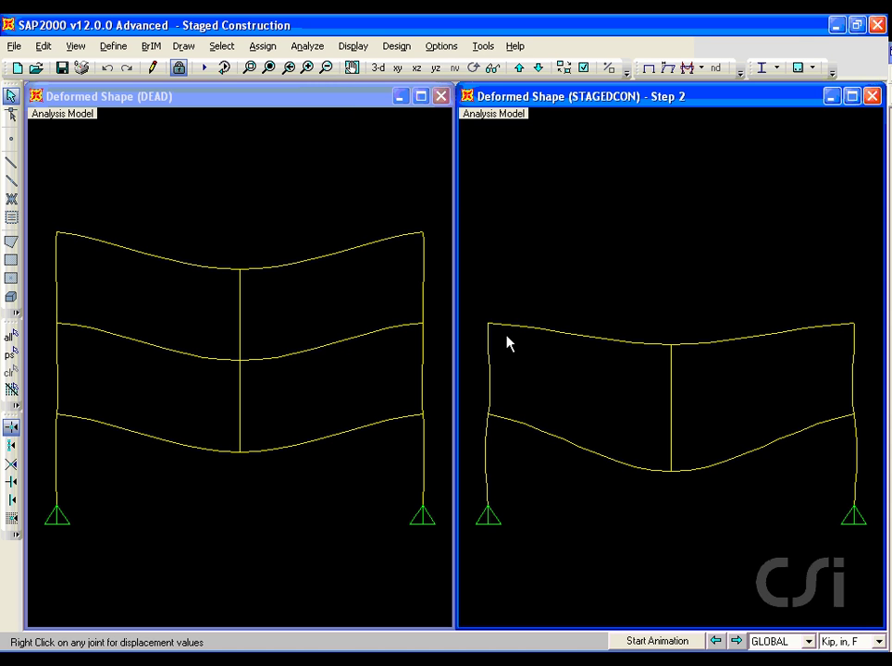
Show STAGEDCON step 3, then the DEAD girder midspan joint displacement (U3 = -.1996)
left_click(352, 46)
left_click(354, 148)
left_click(539, 223)
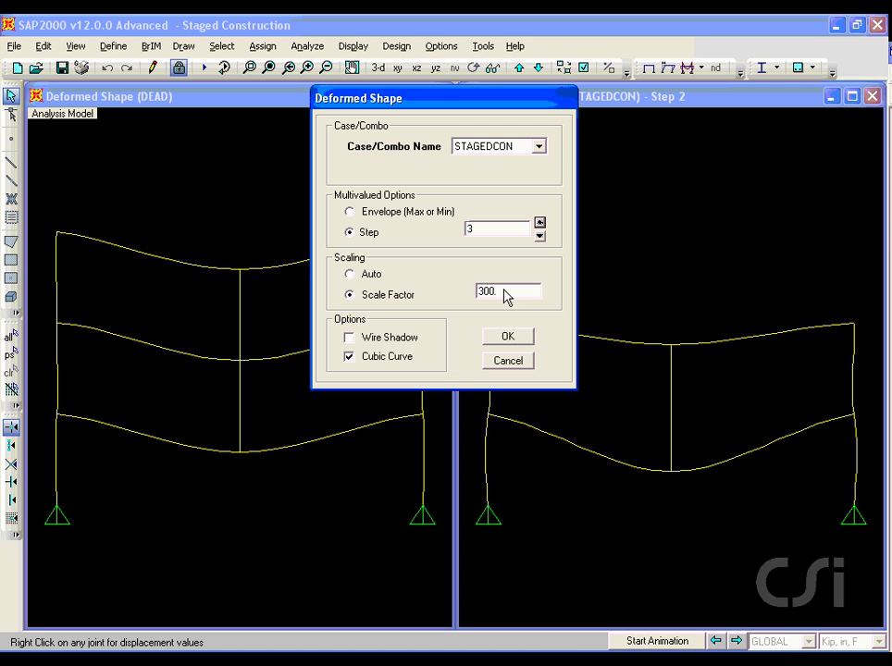
left_click(507, 338)
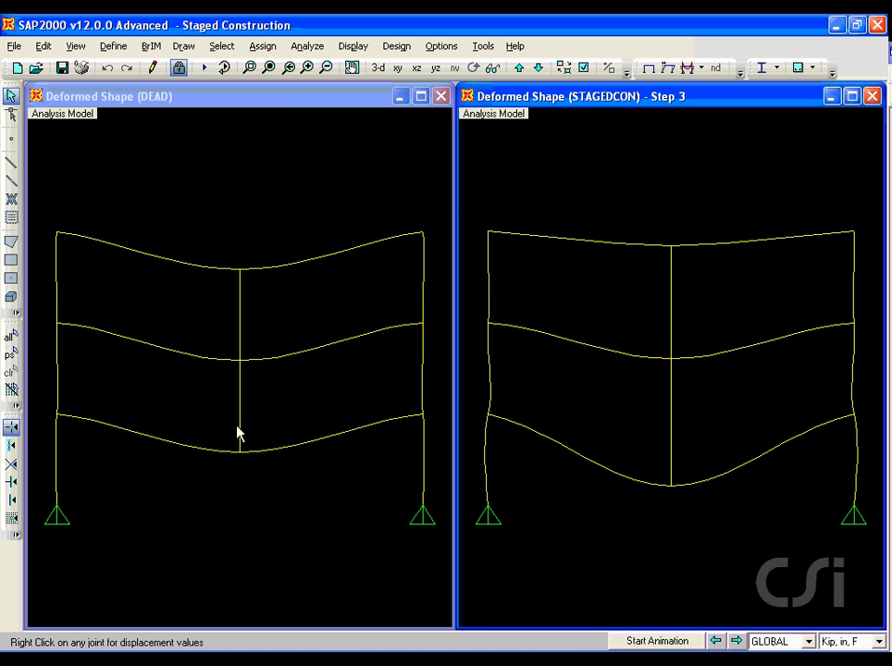
left_click(237, 460)
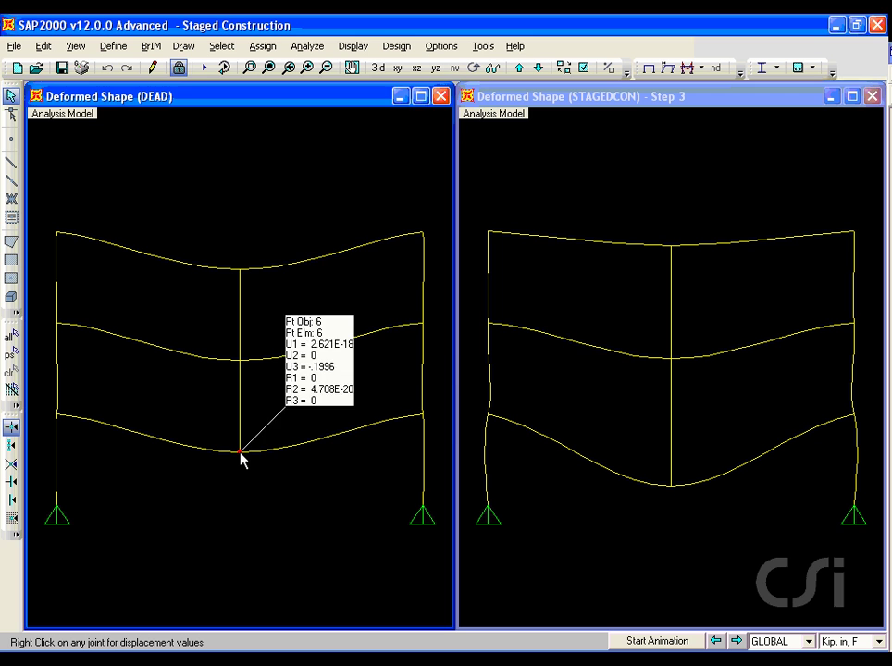
right_click(240, 453)
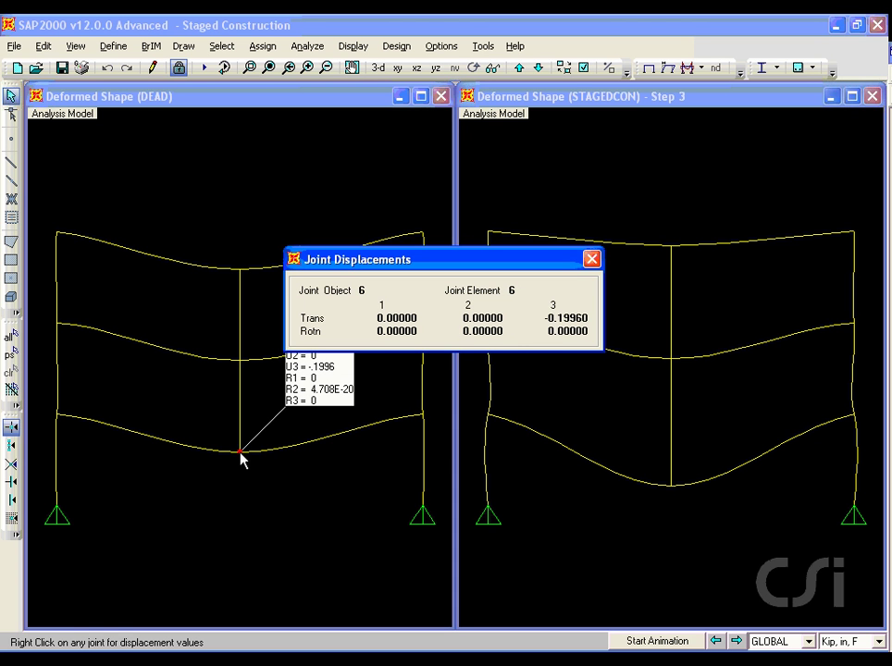
left_click_drag(504, 331, 595, 327)
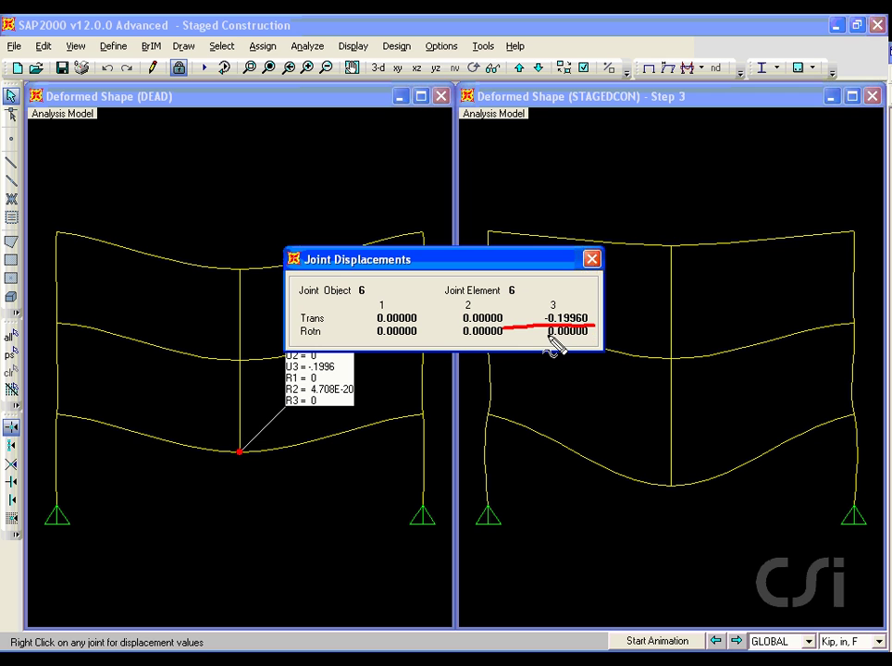
left_click(591, 260)
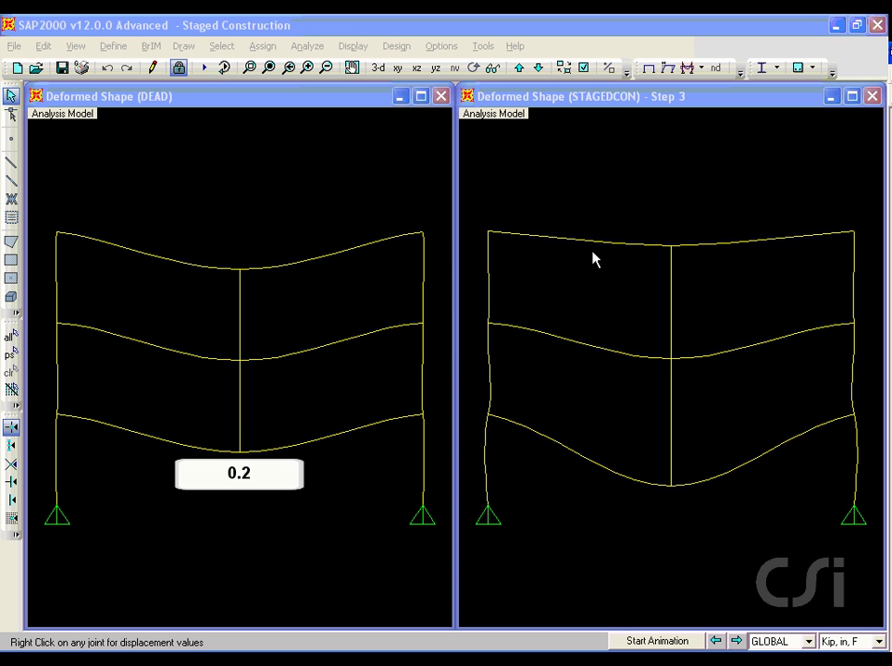
right_click(672, 489)
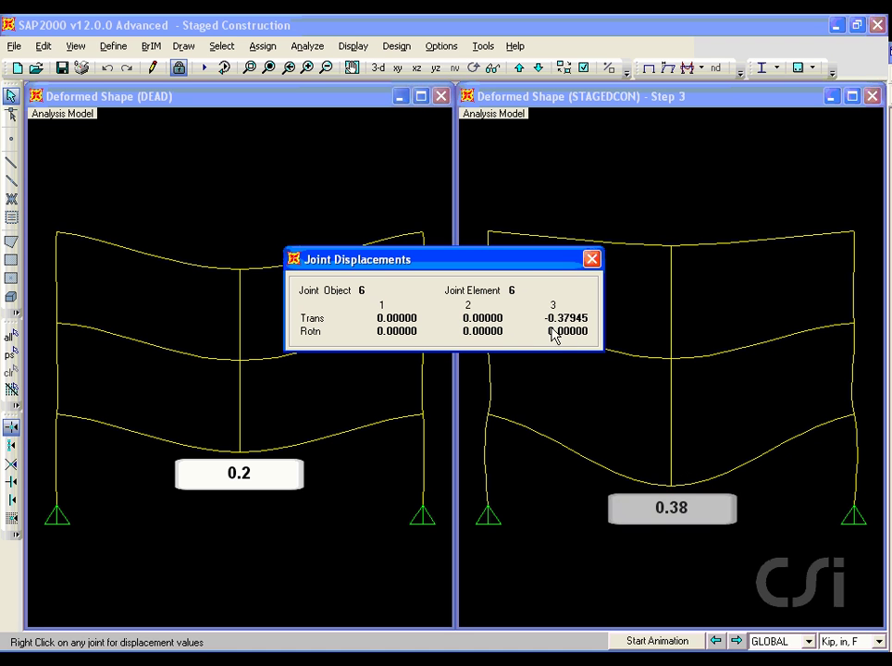
left_click_drag(533, 324, 592, 325)
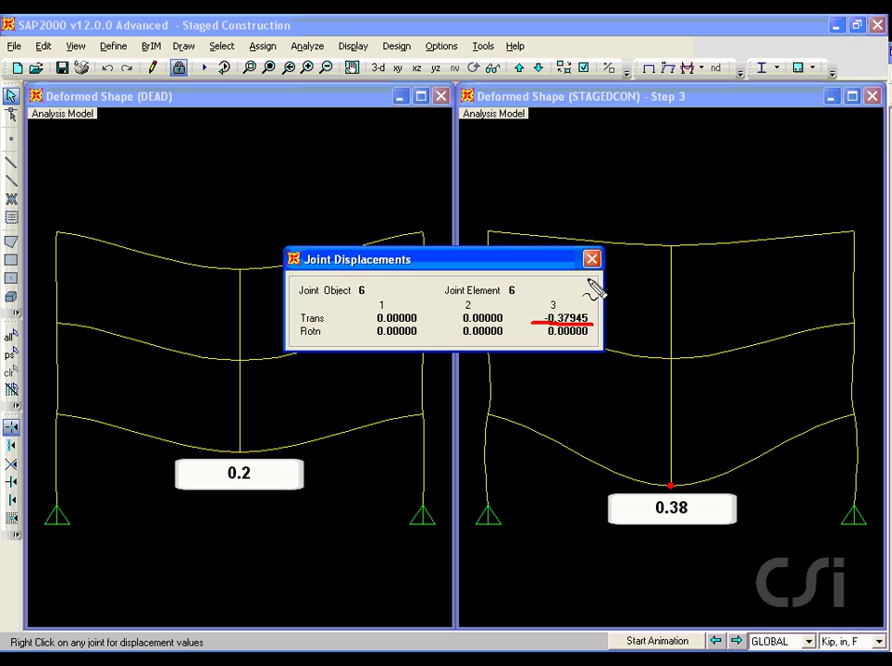
key("Escape")
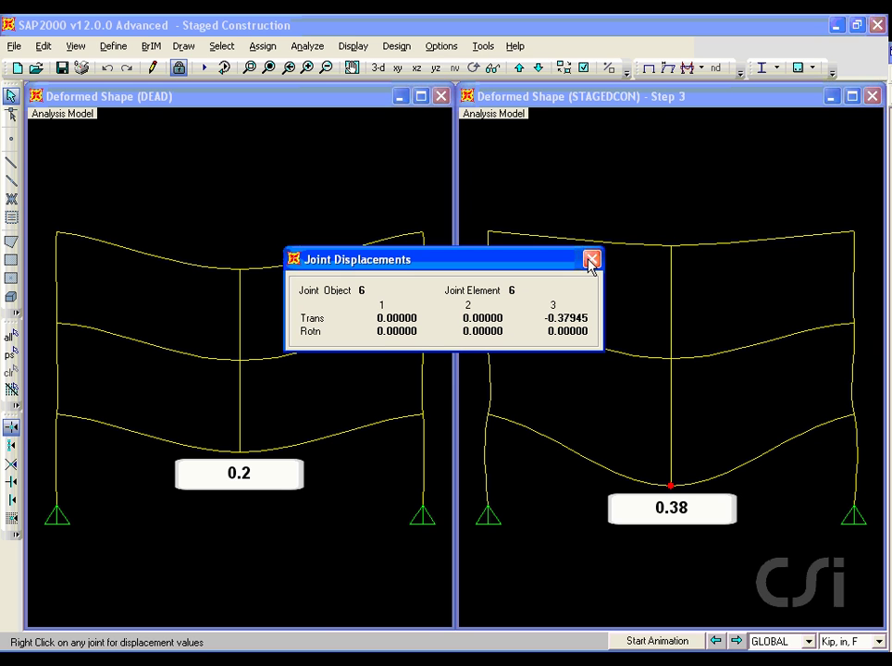
left_click(591, 260)
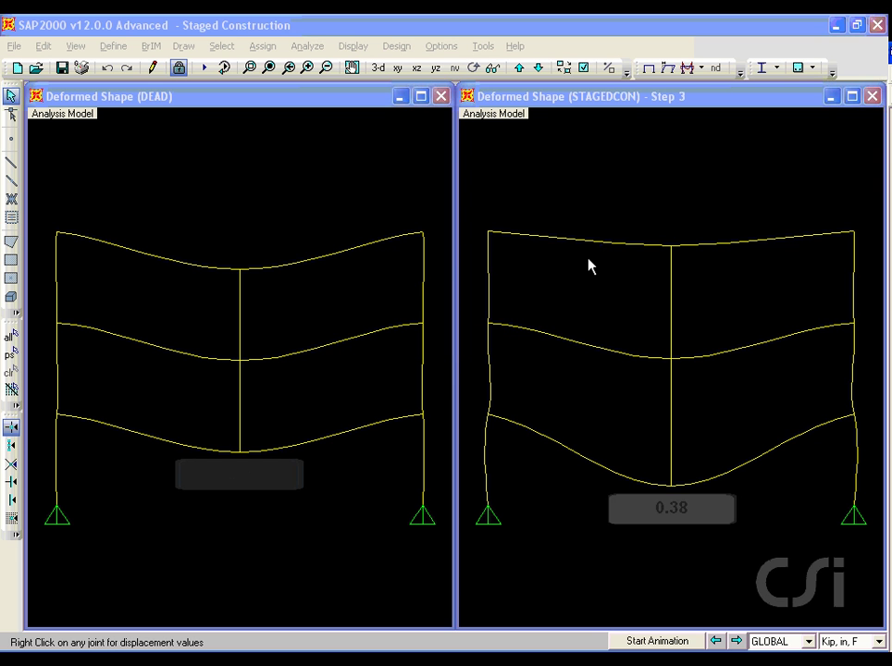
left_click(403, 184)
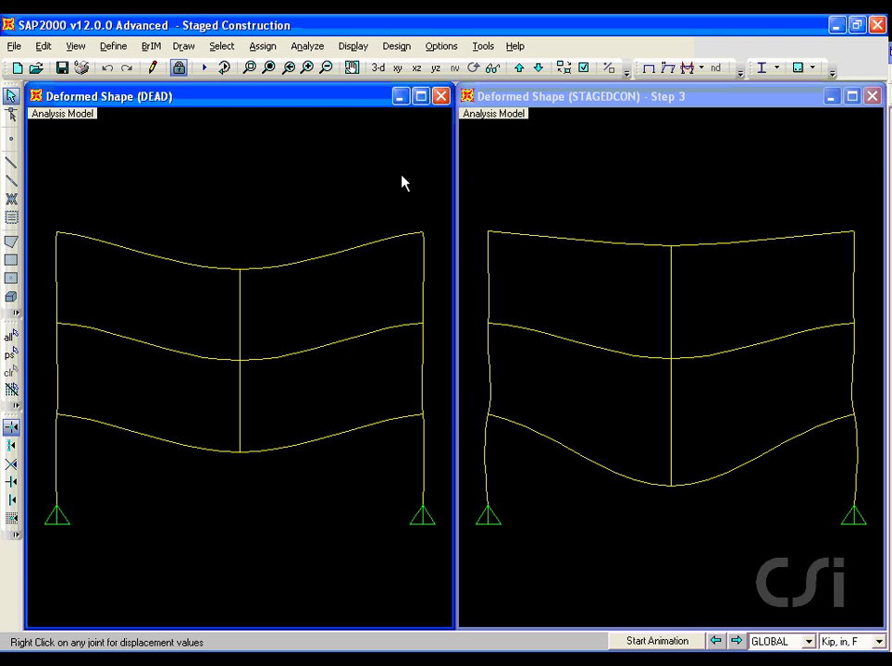
Draw the DEAD Moment 3-3 diagram with moment values labelled on the members
left_click(353, 45)
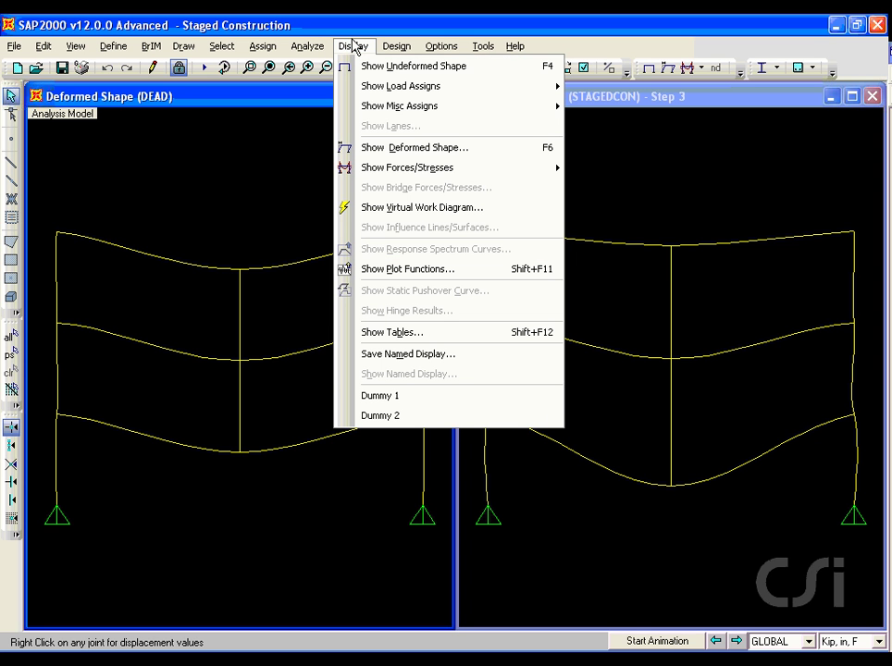
mouse_move(407, 169)
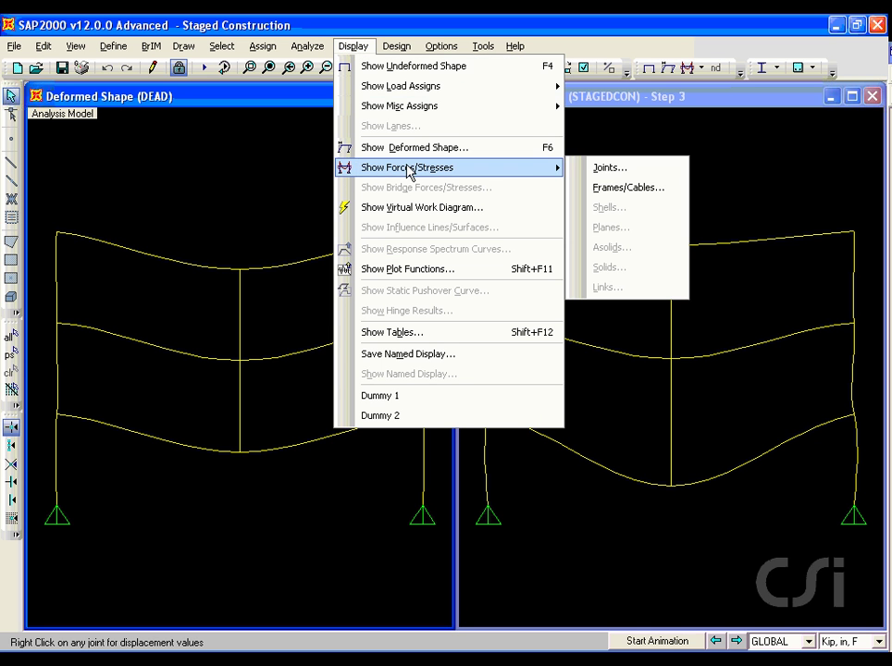
left_click(611, 189)
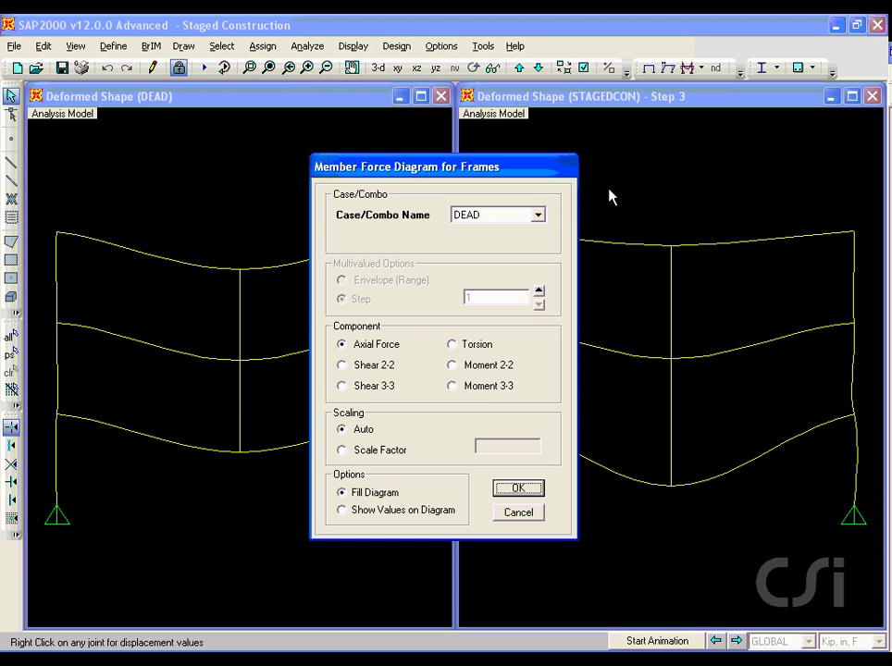
left_click(454, 386)
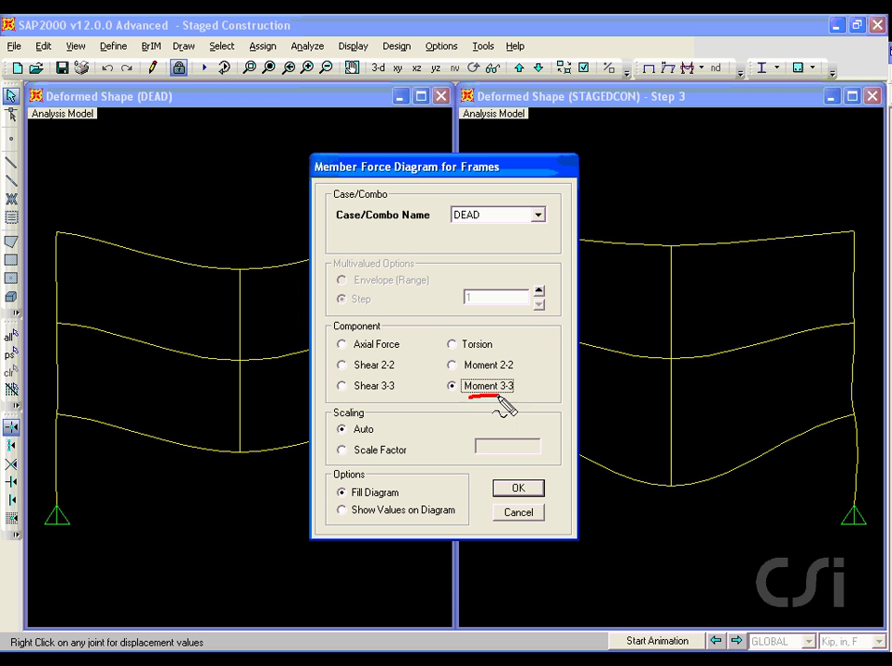
left_click_drag(500, 399, 519, 400)
left_click(360, 520)
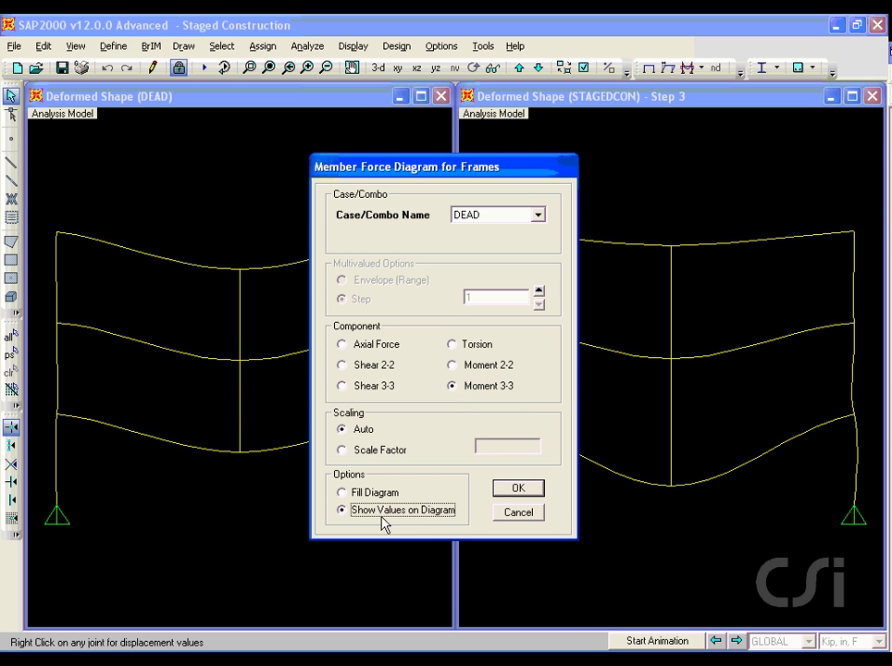
left_click(520, 490)
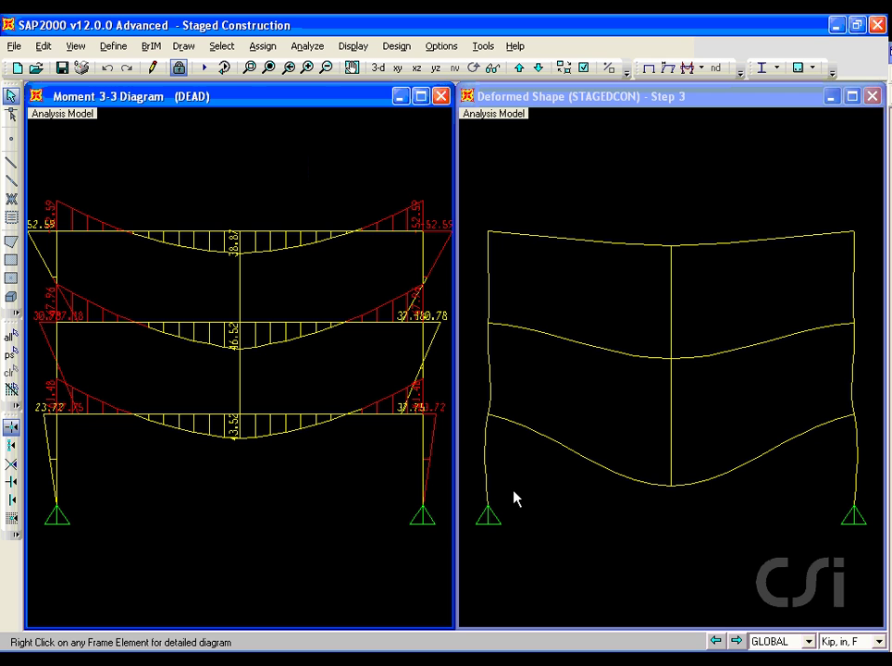
left_click(479, 111)
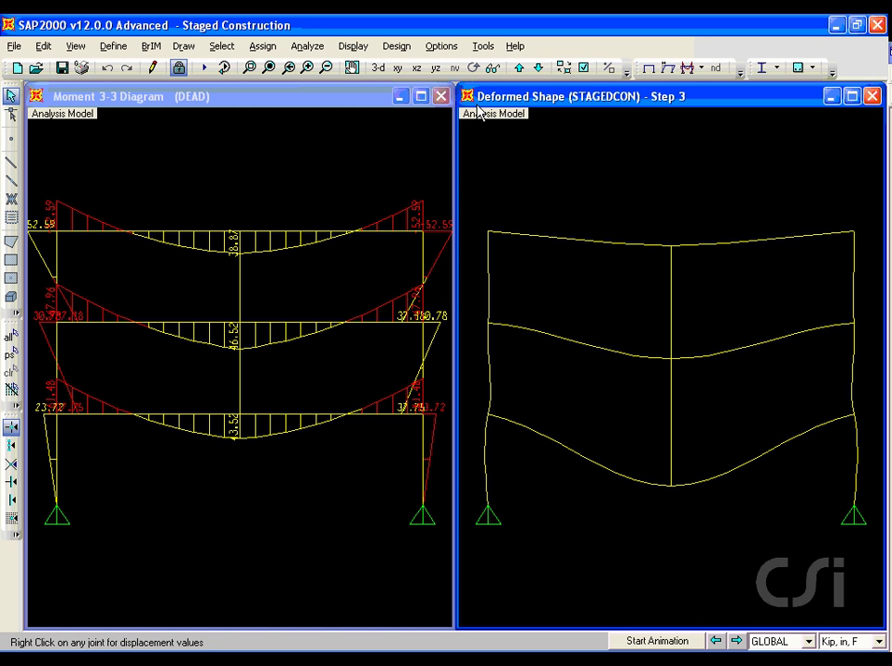
Show the STAGEDCON step 1 Moment 3-3 diagram with values in the right window
left_click(352, 46)
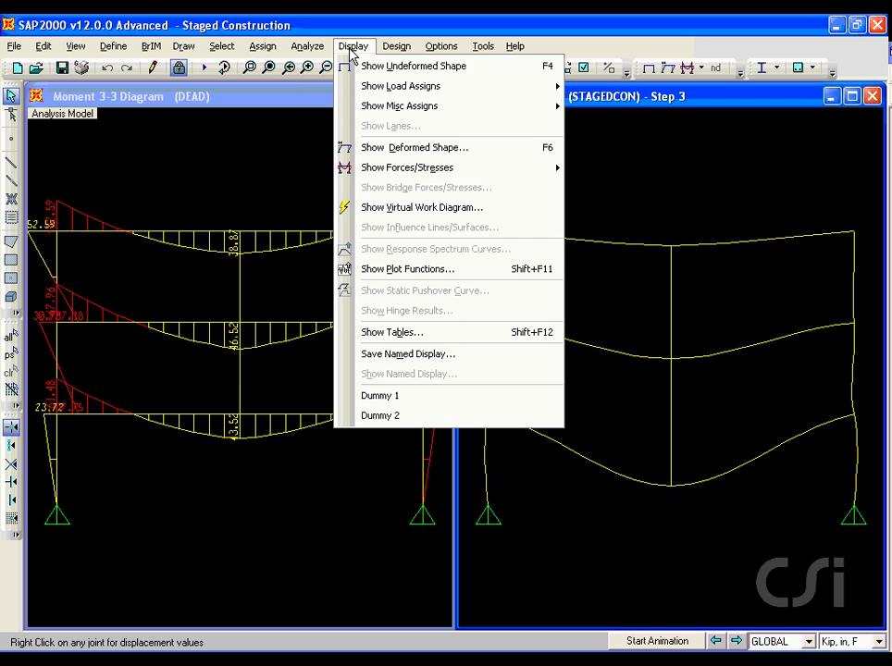
mouse_move(456, 170)
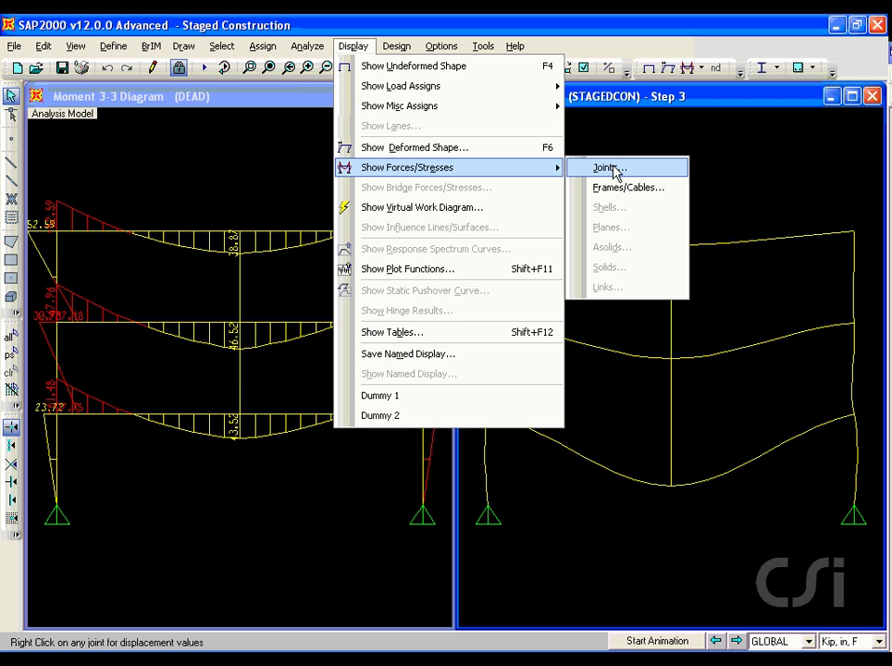
left_click(625, 188)
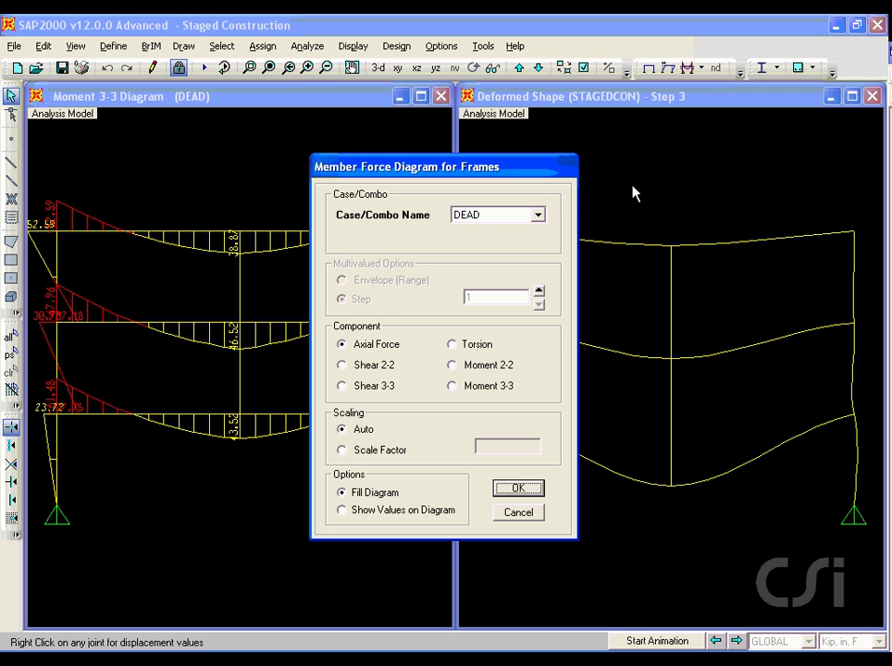
left_click(538, 215)
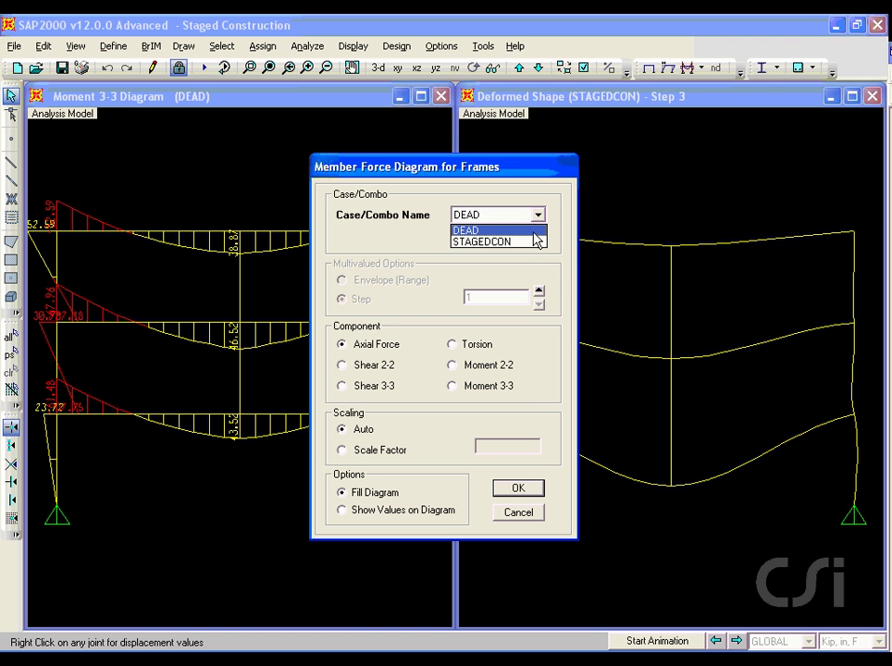
left_click(532, 243)
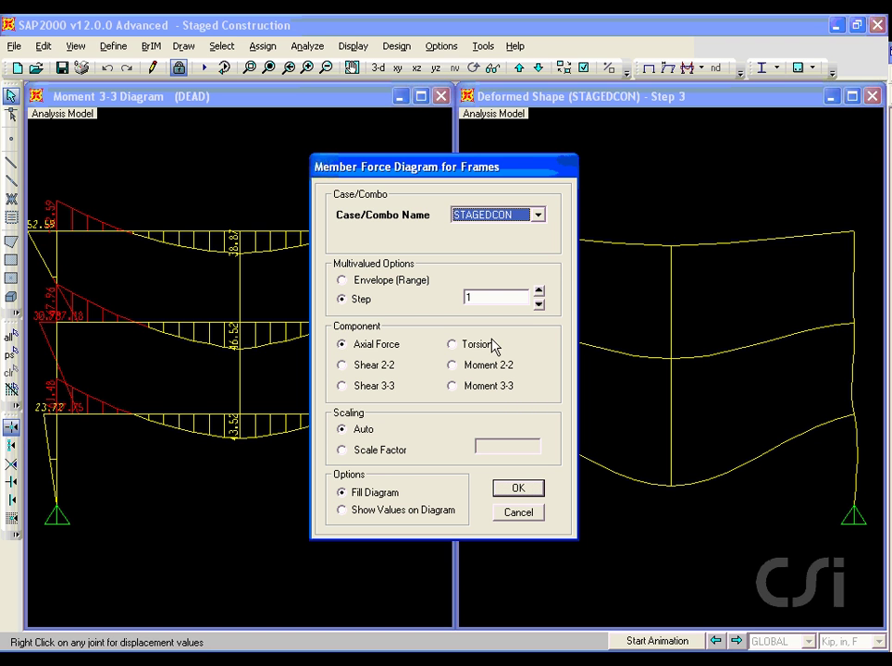
left_click(478, 387)
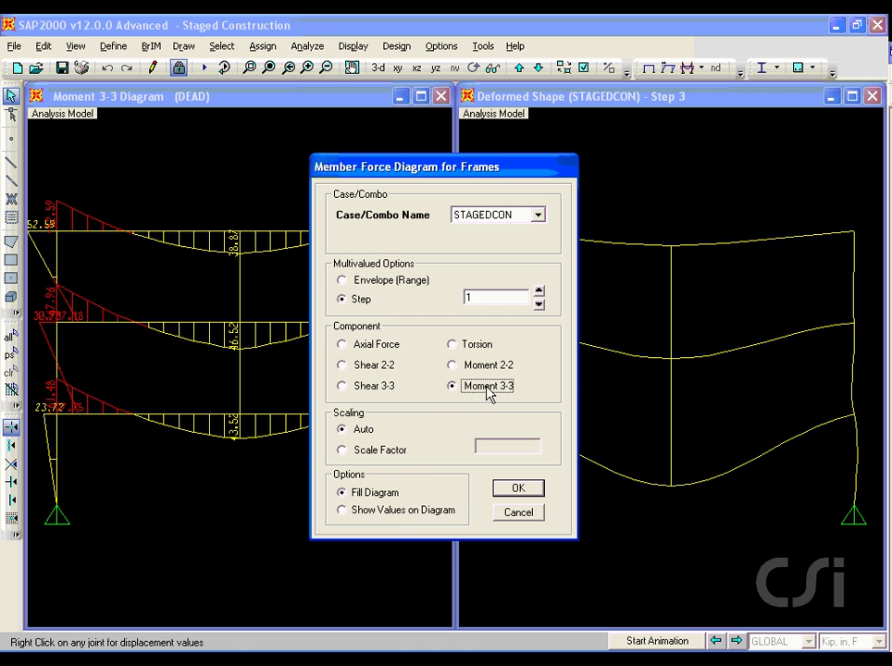
left_click(395, 512)
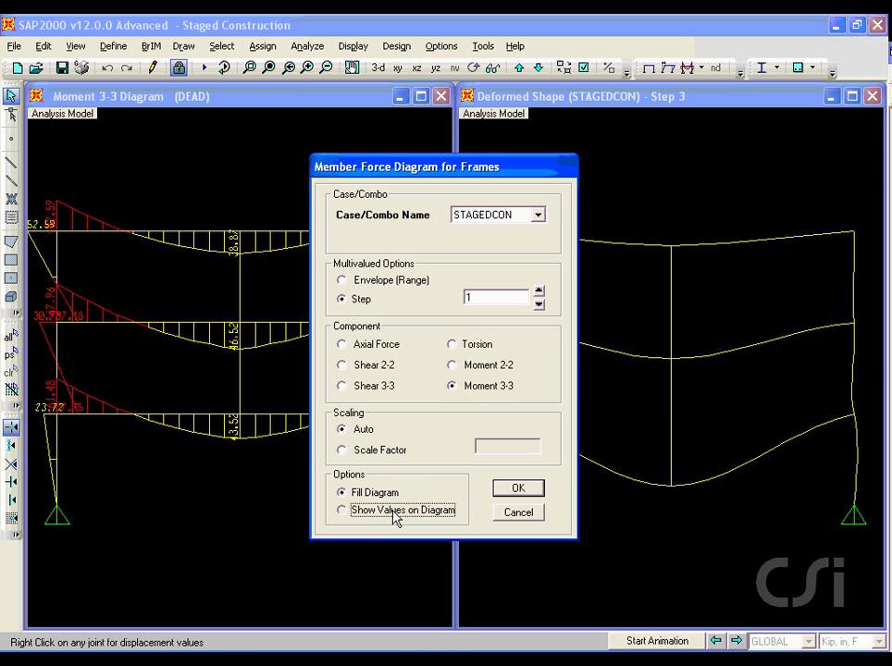
left_click(516, 490)
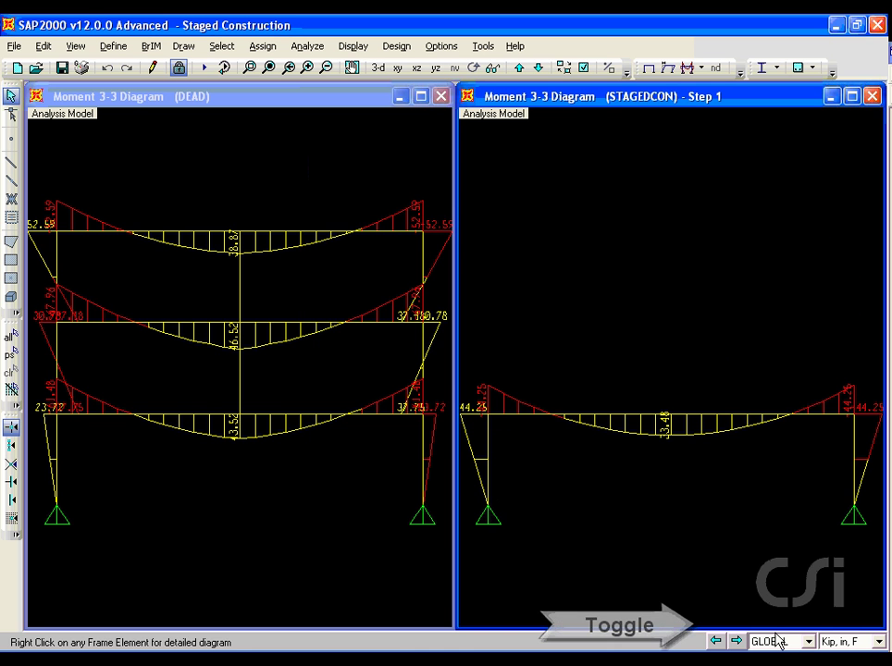
Step STAGEDCON moments to step 3 and mark midspan 89.80 against DEAD's 43.5
left_click(737, 642)
left_click(736, 642)
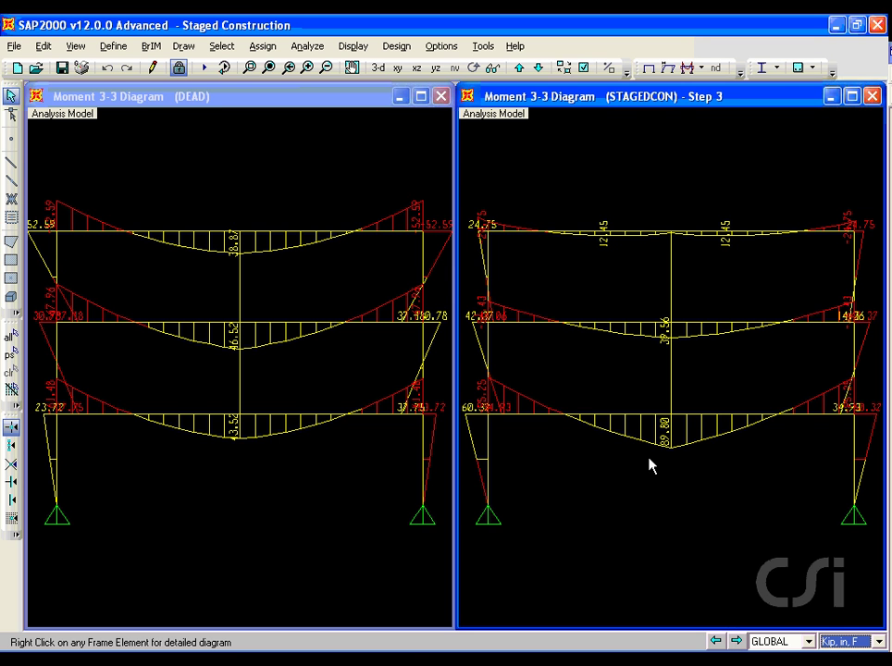
mouse_move(643, 455)
left_mouse_down()
mouse_move(676, 459)
mouse_move(702, 424)
mouse_move(694, 401)
mouse_move(661, 400)
mouse_move(643, 417)
mouse_move(637, 461)
left_mouse_up()
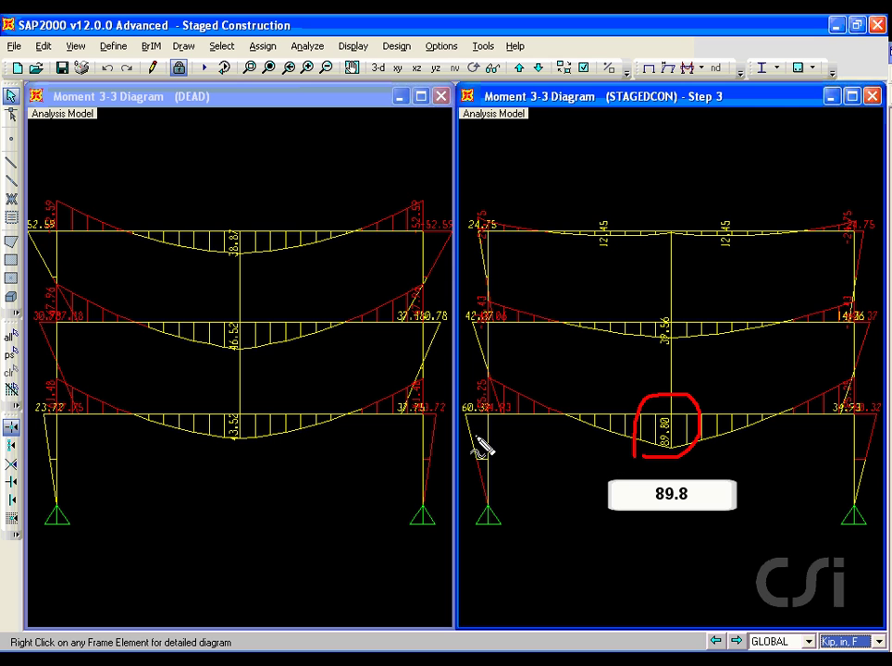
mouse_move(222, 454)
left_mouse_down()
mouse_move(259, 437)
mouse_move(226, 394)
mouse_move(225, 454)
left_mouse_up()
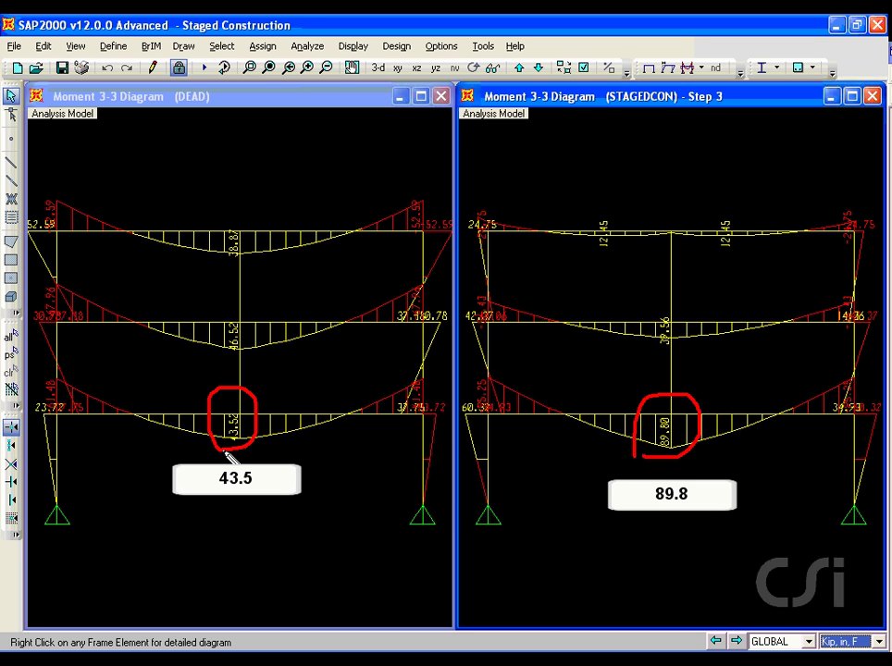